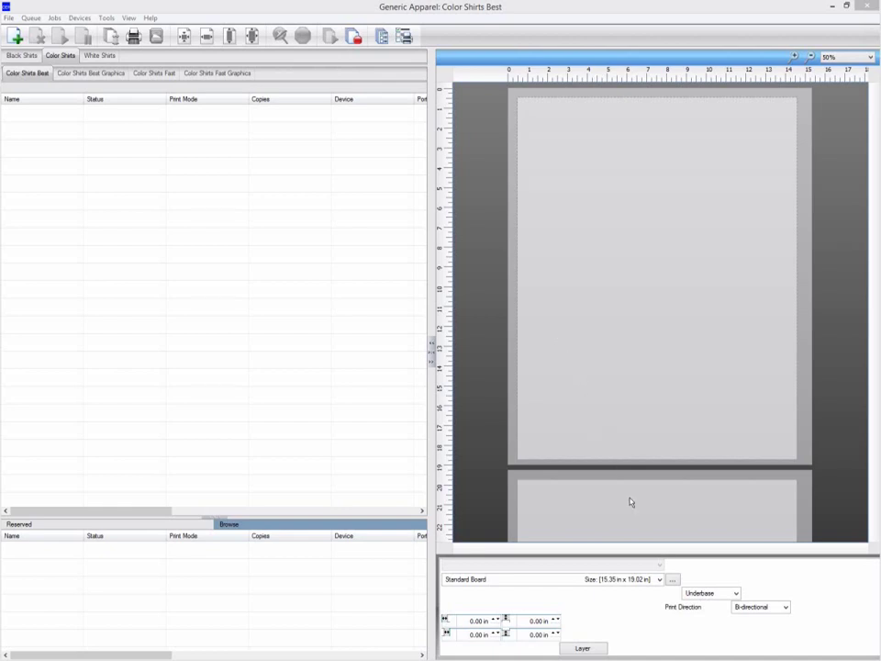
Keep Standard Board (15.35 x 19.02 in) as the queue's media
{"action": "left_click", "coordinate": [611, 581]}
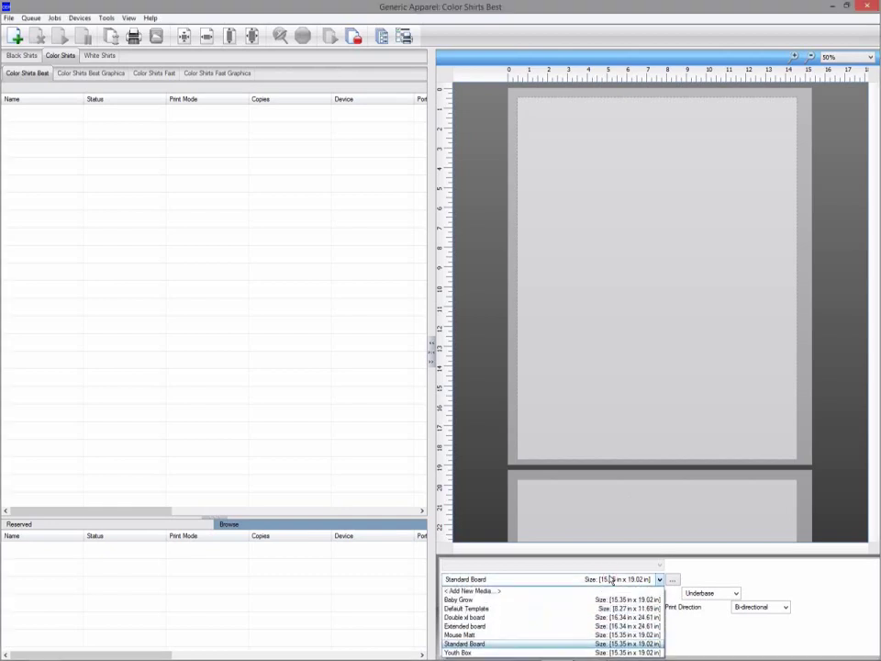
{"action": "left_click", "coordinate": [561, 644]}
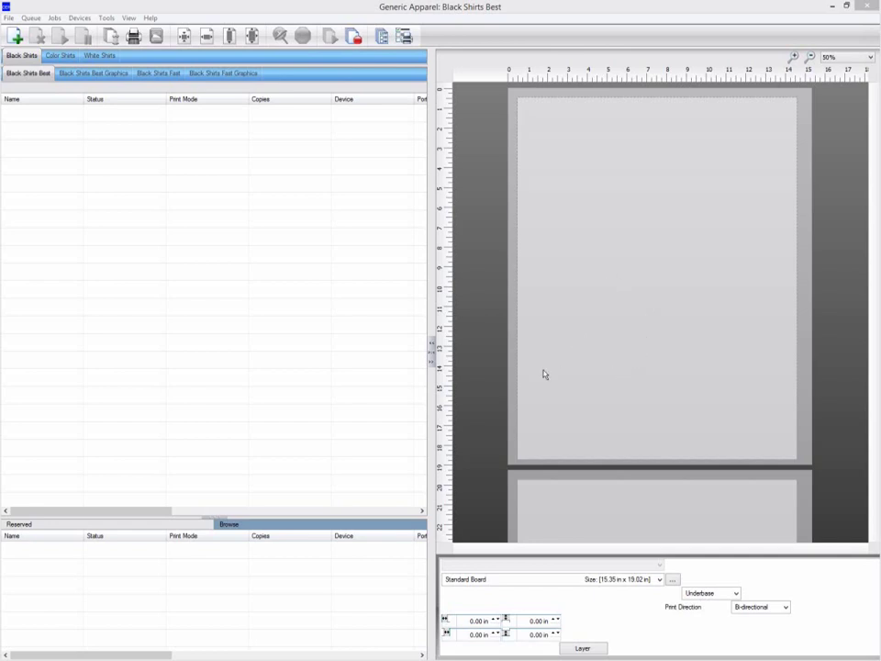
Show the image browser and place 1723-178.jpg onto the print board
{"action": "left_click", "coordinate": [323, 523]}
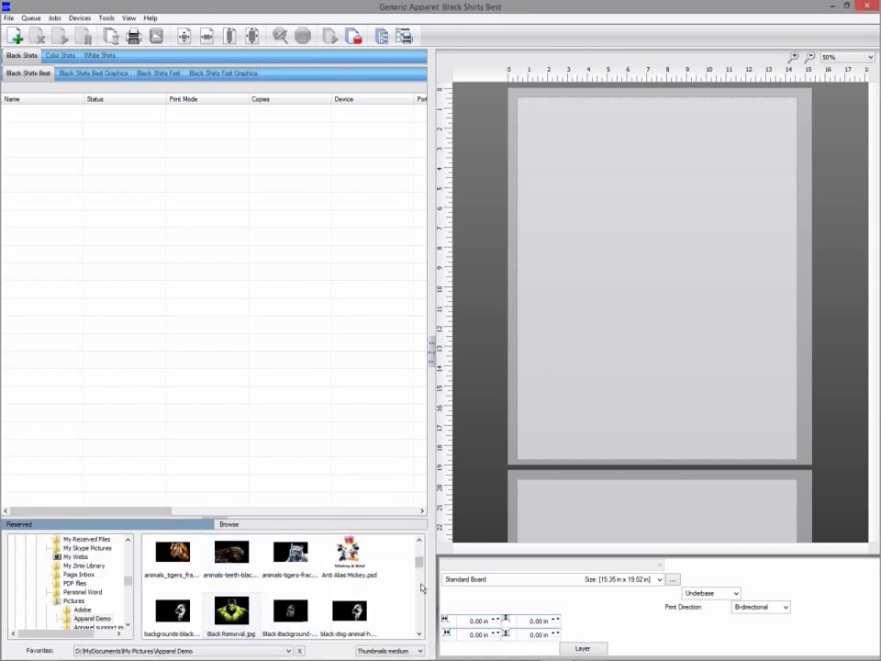
{"action": "left_click", "coordinate": [419, 542]}
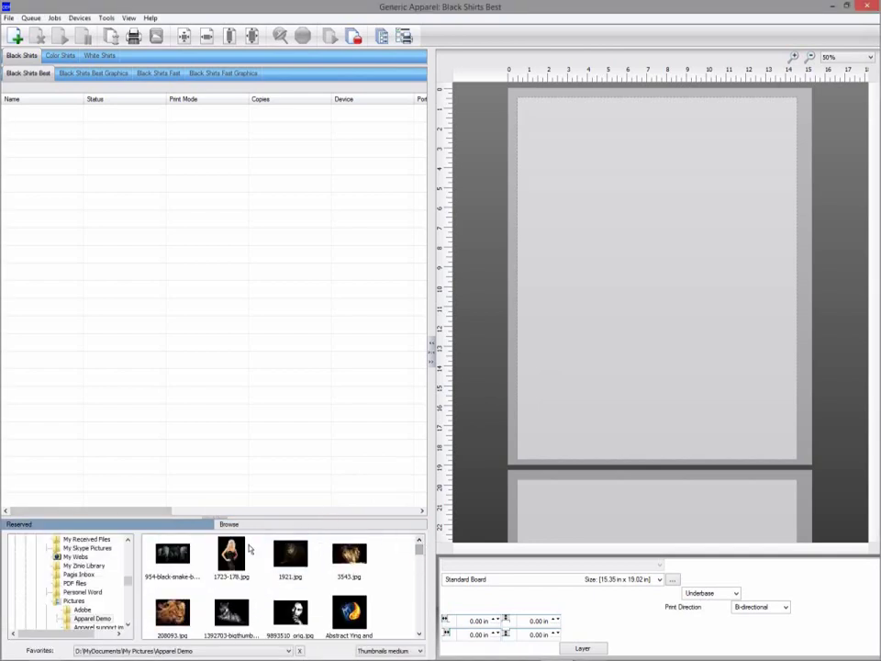
{"action": "left_click", "coordinate": [231, 555]}
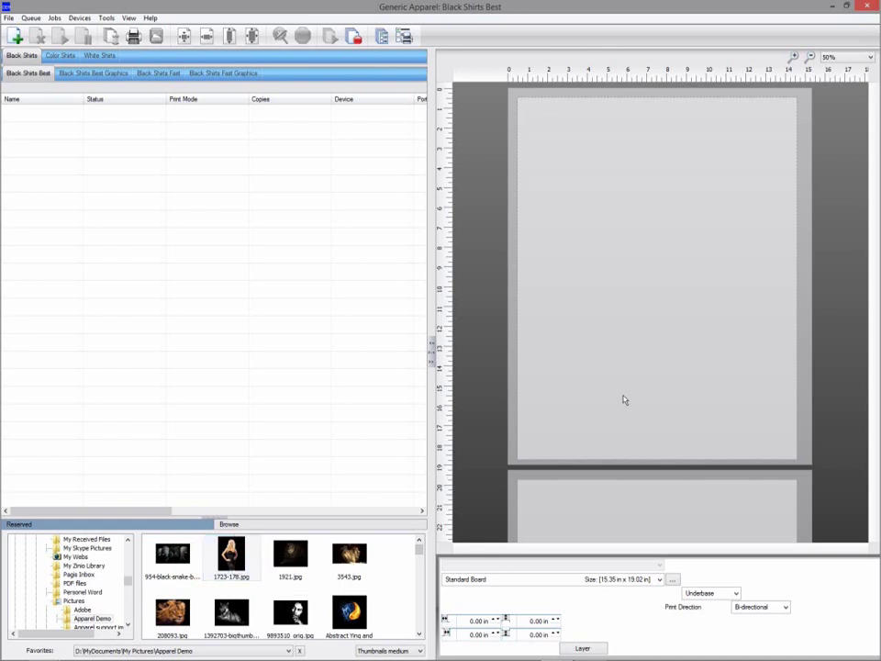
{"action": "left_click_drag", "start_coordinate": [623, 400], "coordinate": [624, 399]}
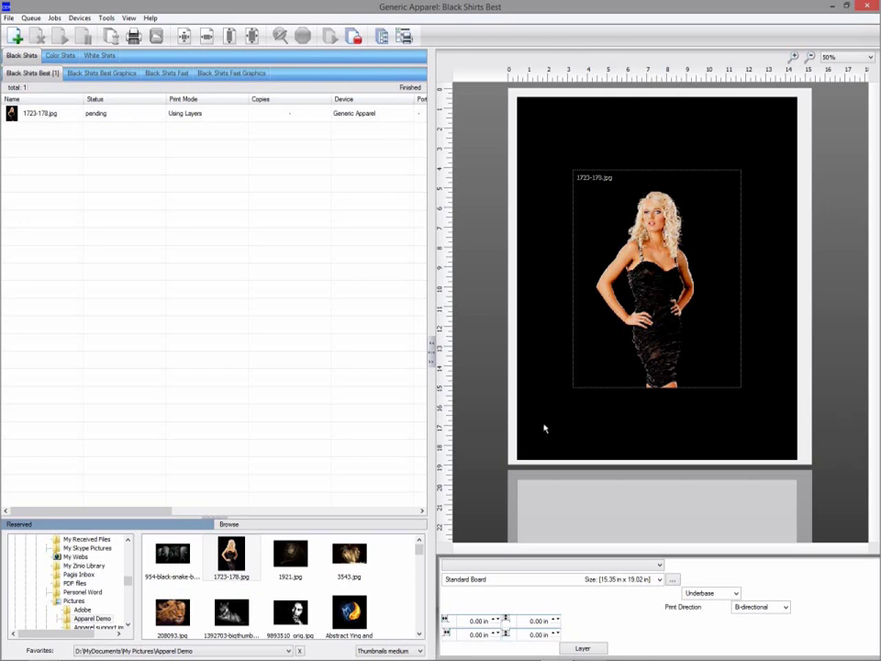
Add another image from further down the browser (Black Removal.jpg) to the queue
{"action": "scroll", "coordinate": [422, 594], "scroll_direction": "down", "scroll_amount": 3}
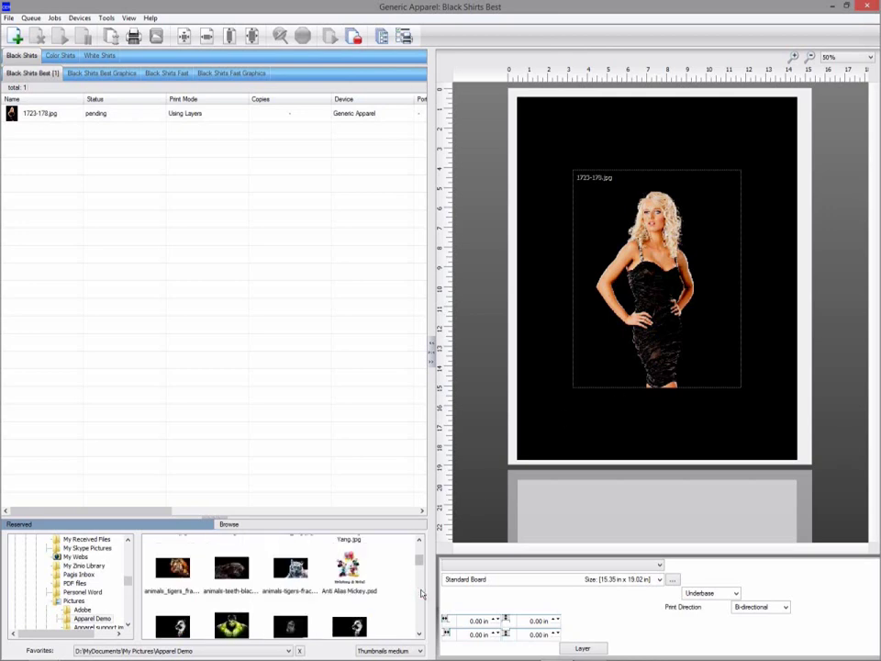
{"action": "left_click", "coordinate": [237, 628]}
{"action": "left_click_drag", "start_coordinate": [261, 416], "coordinate": [315, 143]}
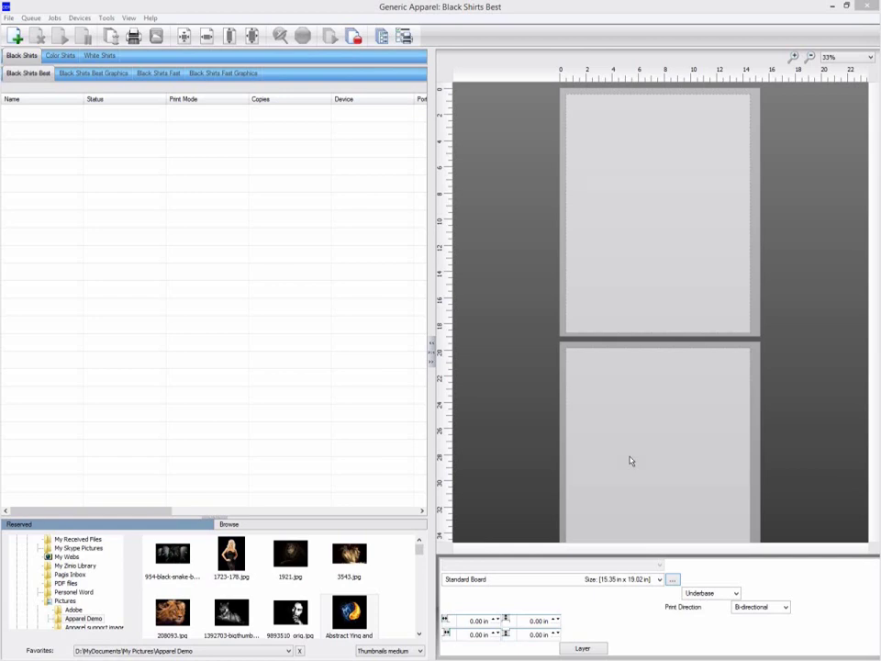
Switch media to Double xl board and place 3543.jpg and Abstract Ying and Yang.jpg in its slots
{"action": "left_click", "coordinate": [616, 581]}
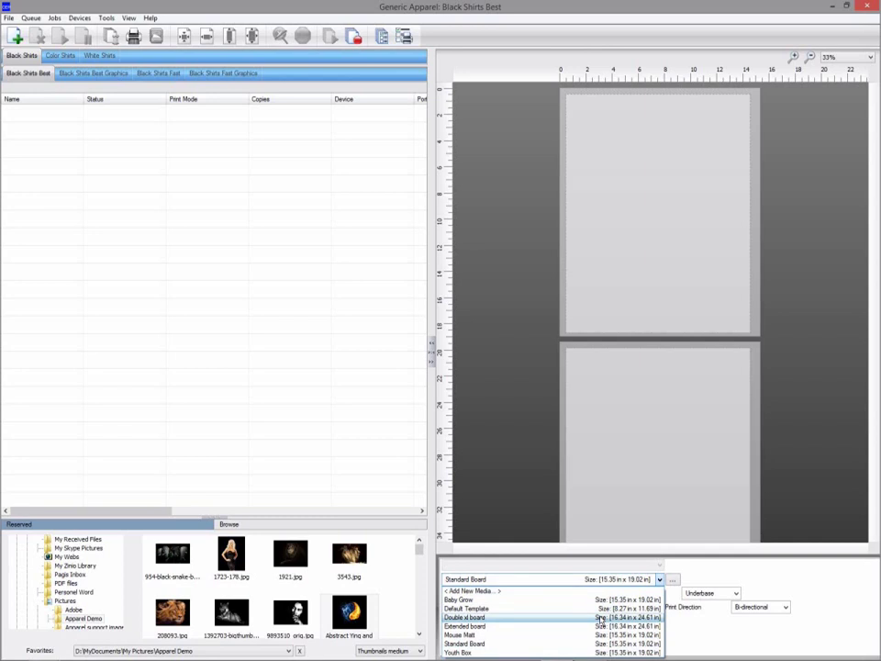
{"action": "left_click", "coordinate": [601, 617]}
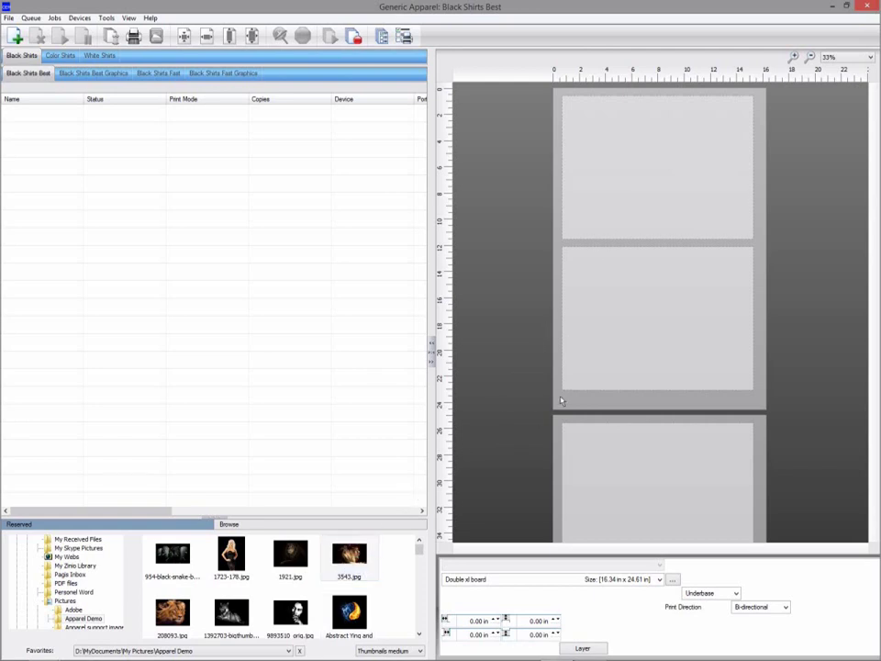
{"action": "left_click_drag", "start_coordinate": [562, 400], "coordinate": [562, 401]}
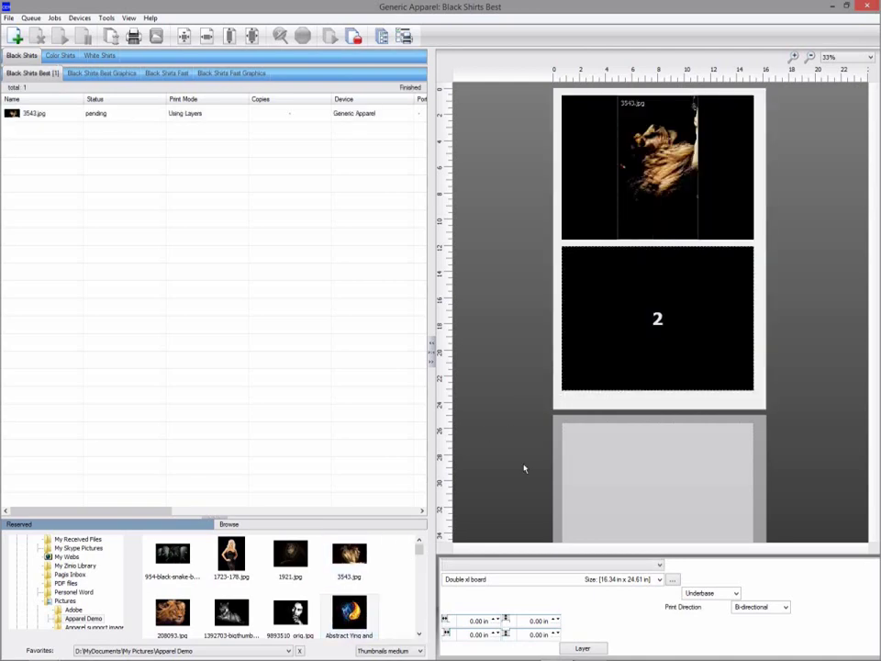
{"action": "left_click_drag", "start_coordinate": [625, 378], "coordinate": [625, 378]}
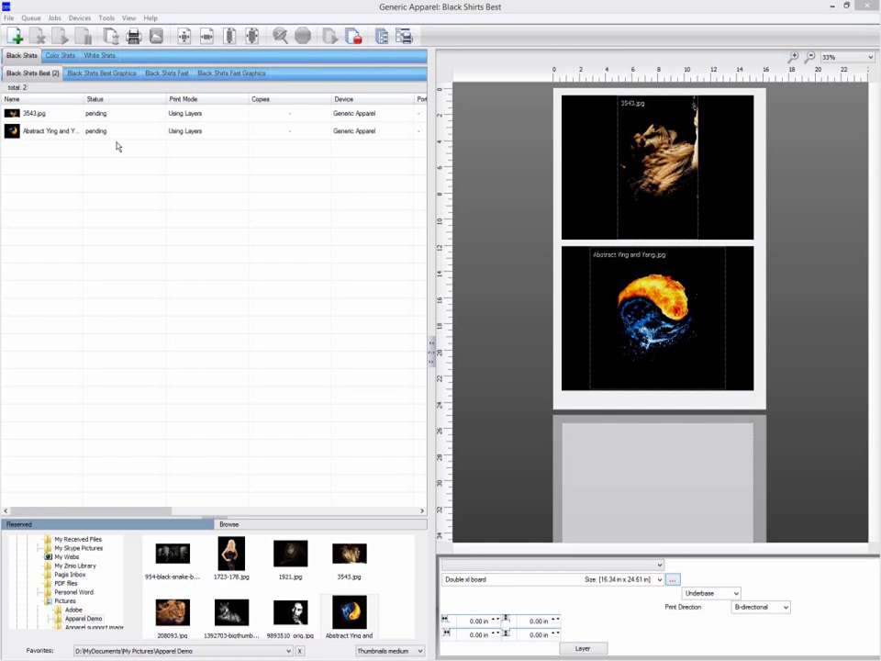
In queue Properties' Layout Manager, enable the Show 'Import Template Job' dialog option
{"action": "left_click", "coordinate": [33, 19]}
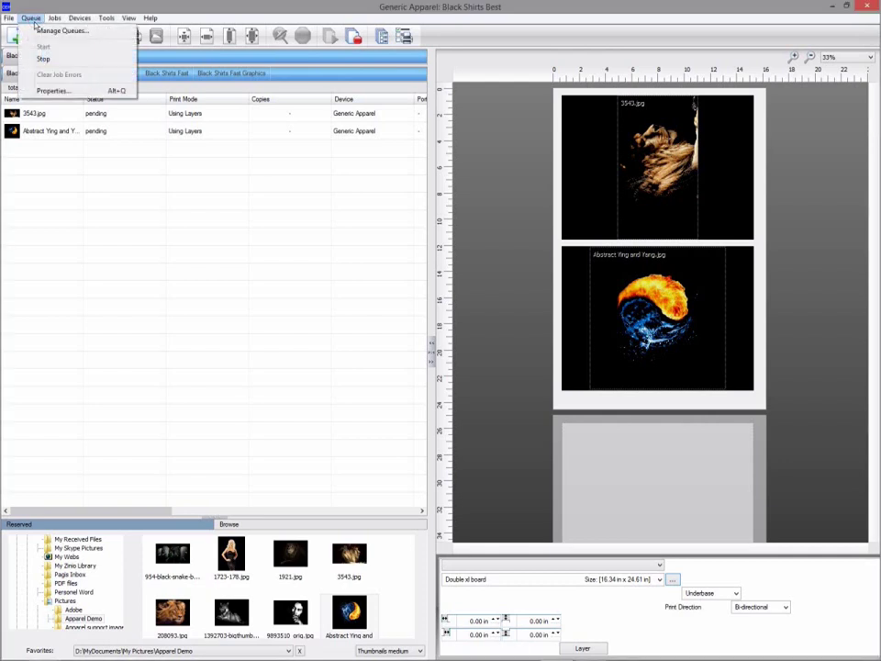
{"action": "left_click", "coordinate": [53, 91]}
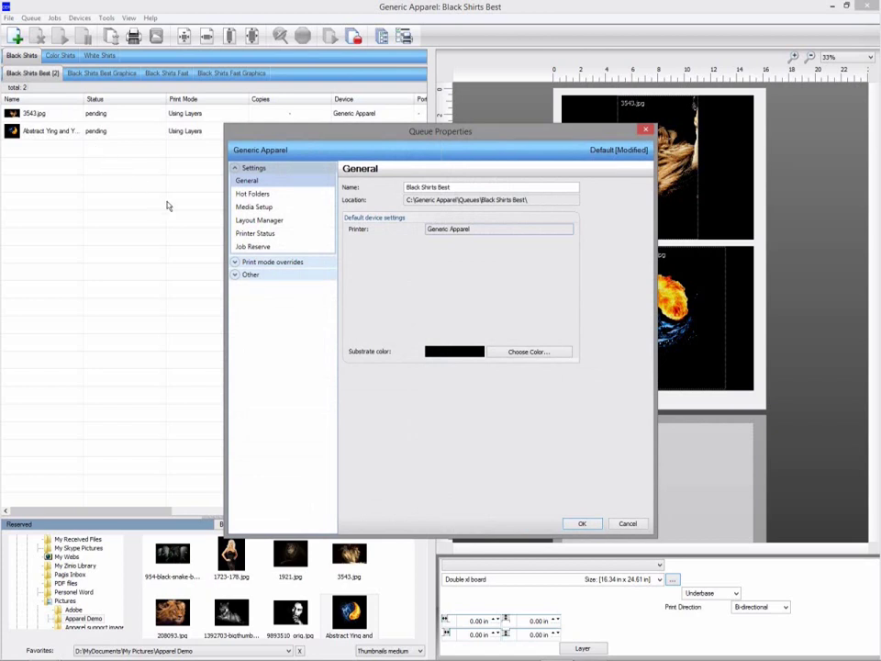
{"action": "left_click", "coordinate": [246, 225]}
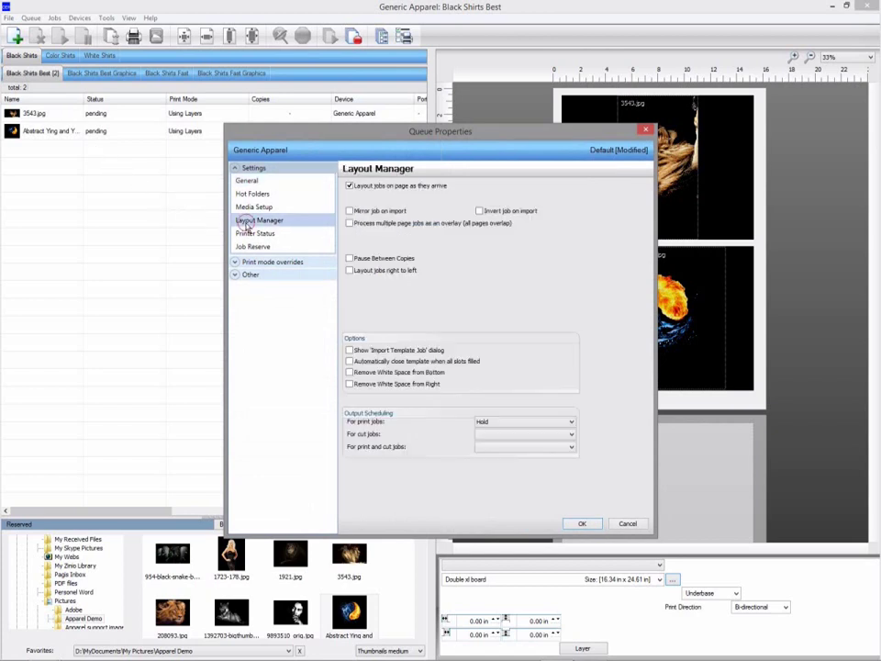
{"action": "left_click", "coordinate": [393, 354]}
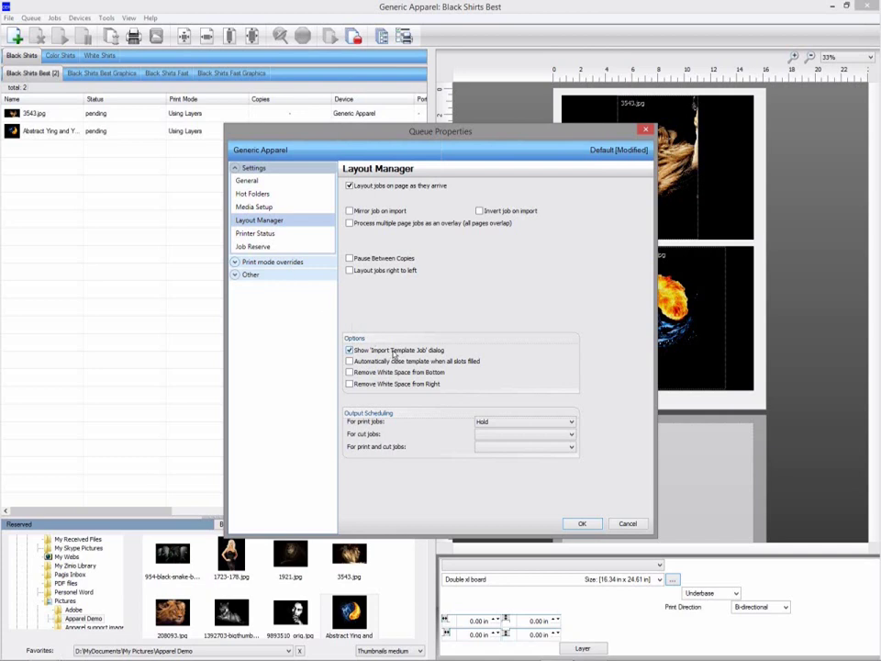
{"action": "left_click", "coordinate": [579, 524]}
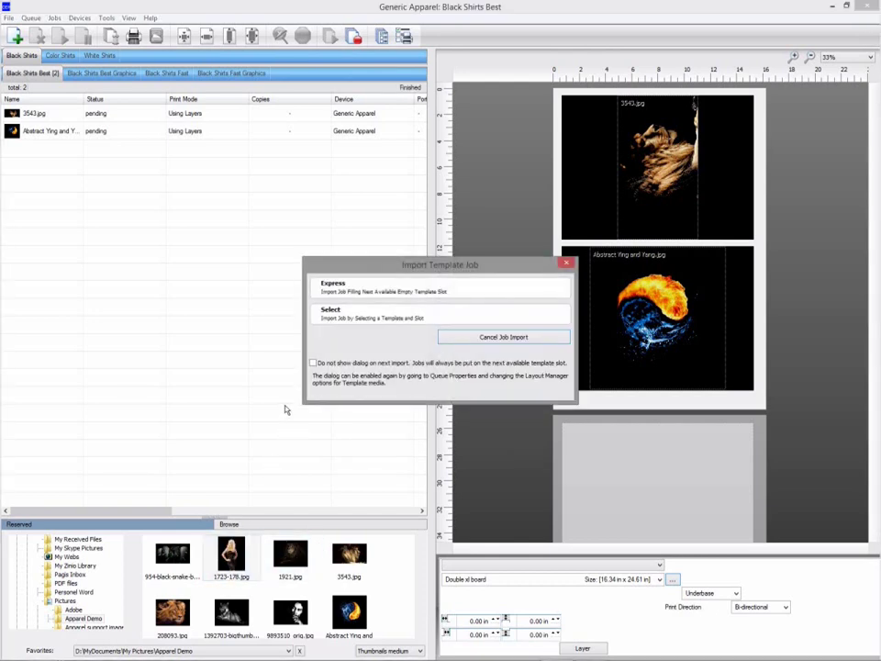
Import 1723-178.jpg with Select placement into slot 1 of the Standard Board template
{"action": "left_click", "coordinate": [463, 318]}
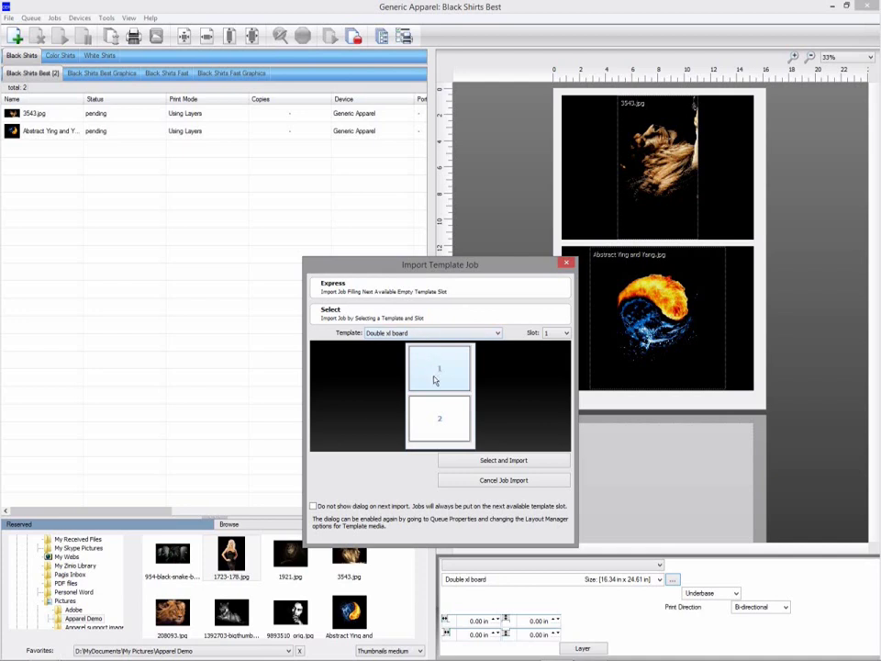
{"action": "left_click", "coordinate": [439, 439]}
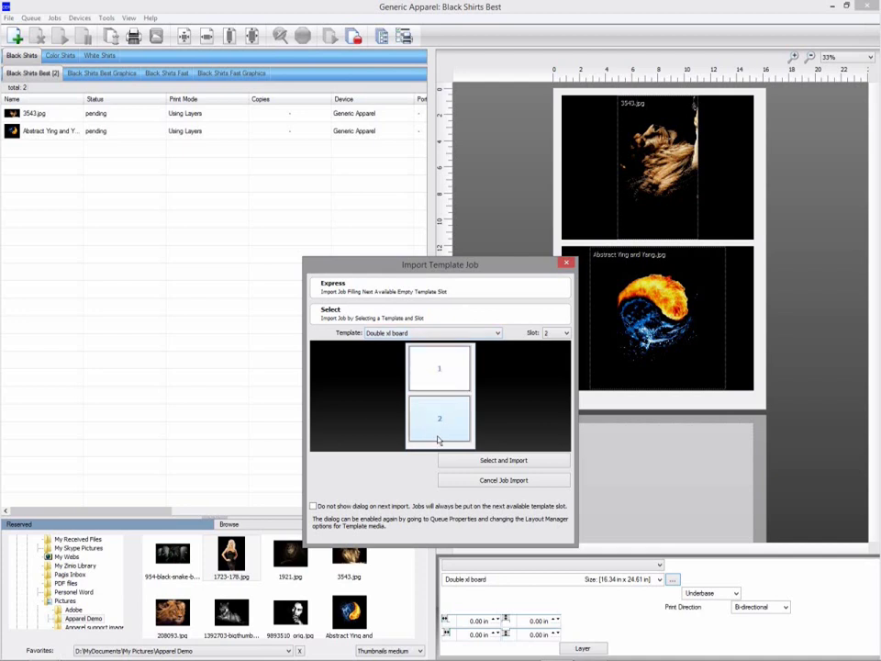
{"action": "left_click", "coordinate": [439, 383]}
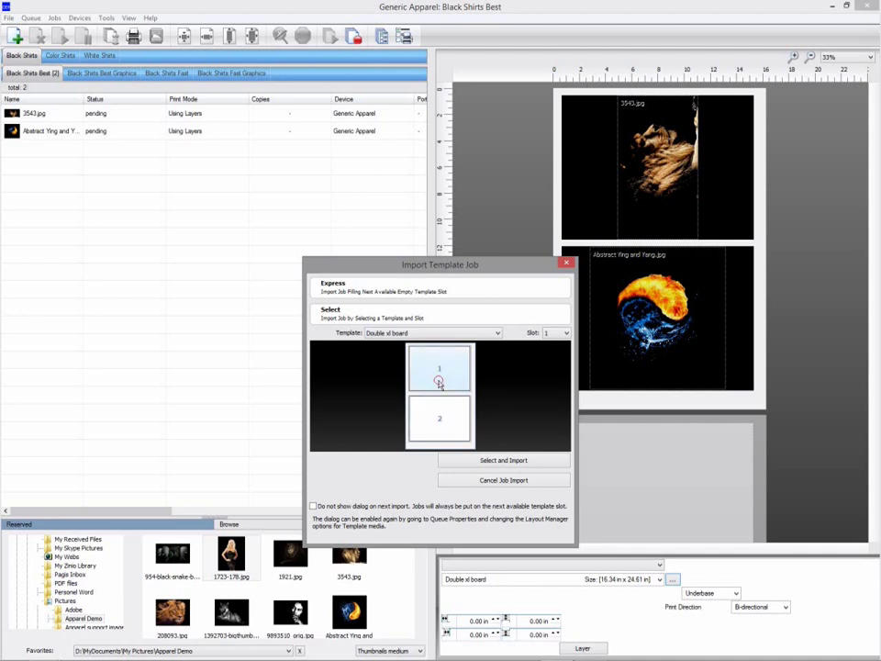
{"action": "left_click", "coordinate": [444, 333]}
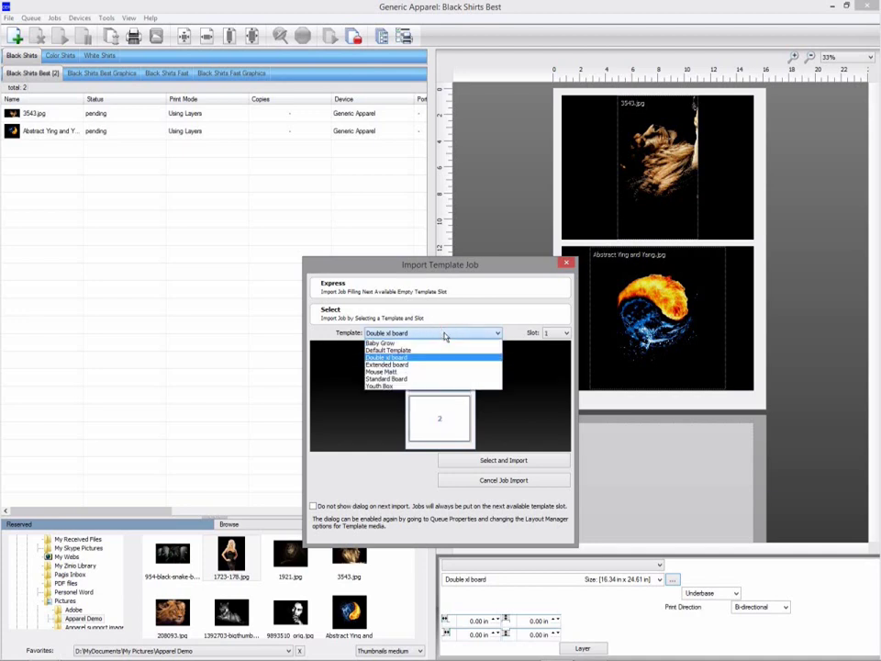
{"action": "left_click", "coordinate": [424, 379]}
{"action": "left_click", "coordinate": [495, 461]}
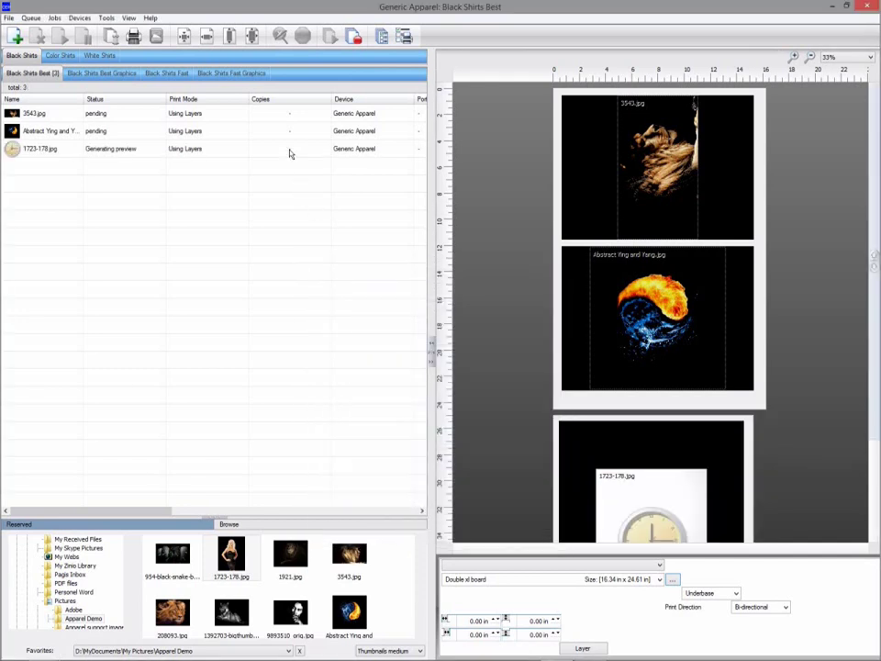
Select the 1723-178.jpg job to view its properties
{"action": "left_click", "coordinate": [291, 149]}
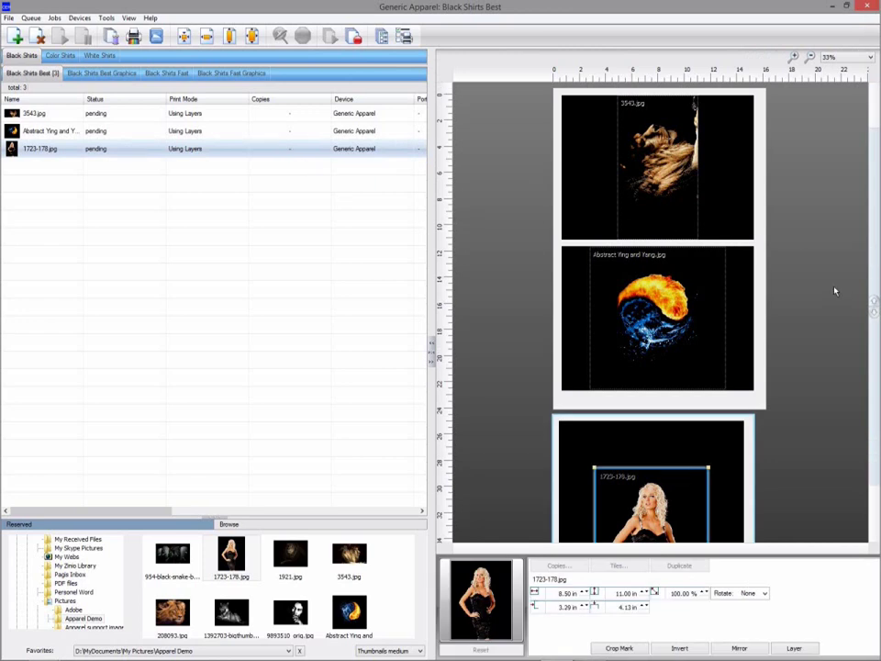
{"action": "left_click_drag", "start_coordinate": [874, 307], "coordinate": [863, 401]}
{"action": "scroll", "coordinate": [863, 401], "scroll_direction": "down", "scroll_amount": 3}
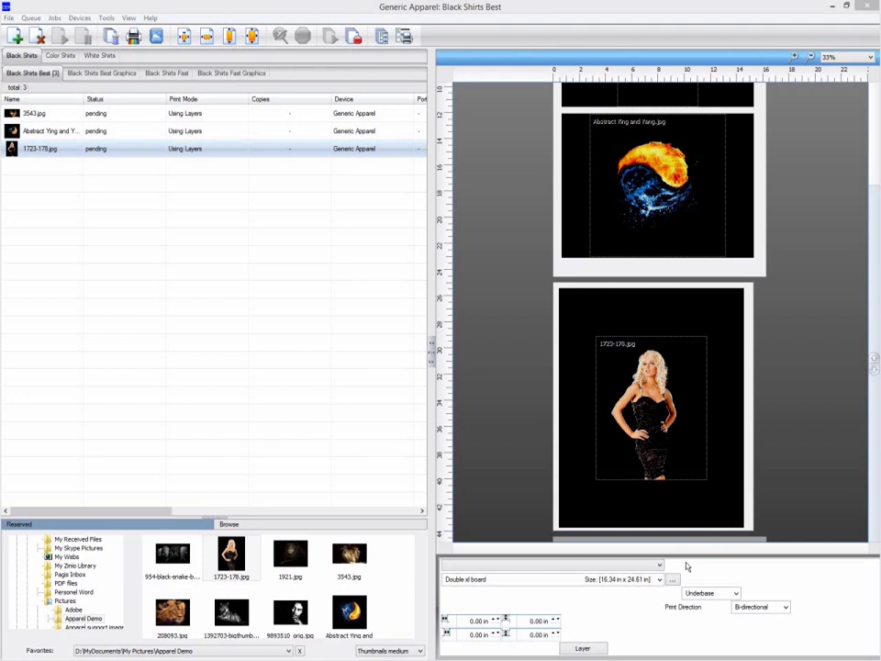
Switch media back to Standard Board and rename its template to Standard Board Neck
{"action": "left_click", "coordinate": [659, 581]}
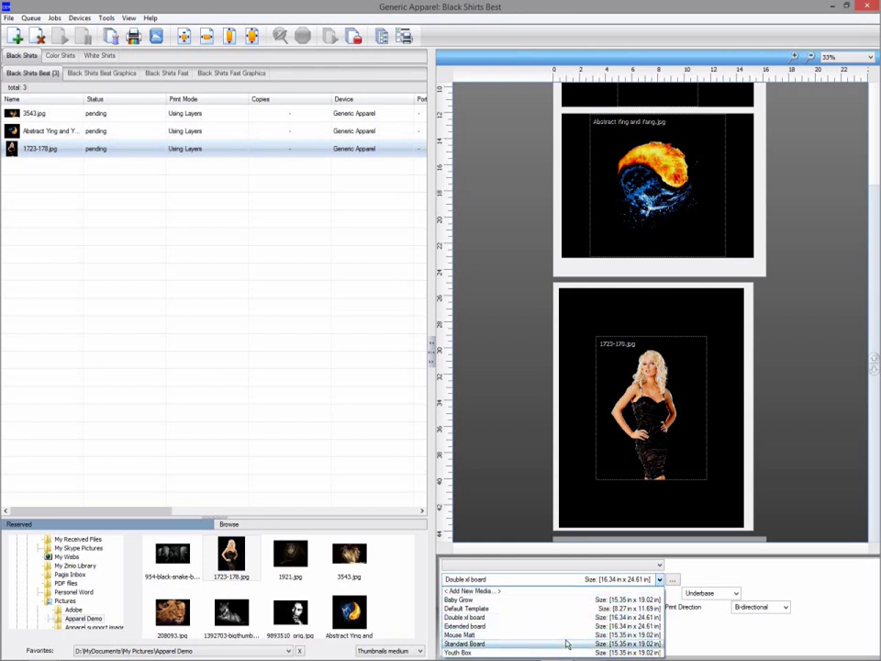
{"action": "left_click", "coordinate": [567, 643]}
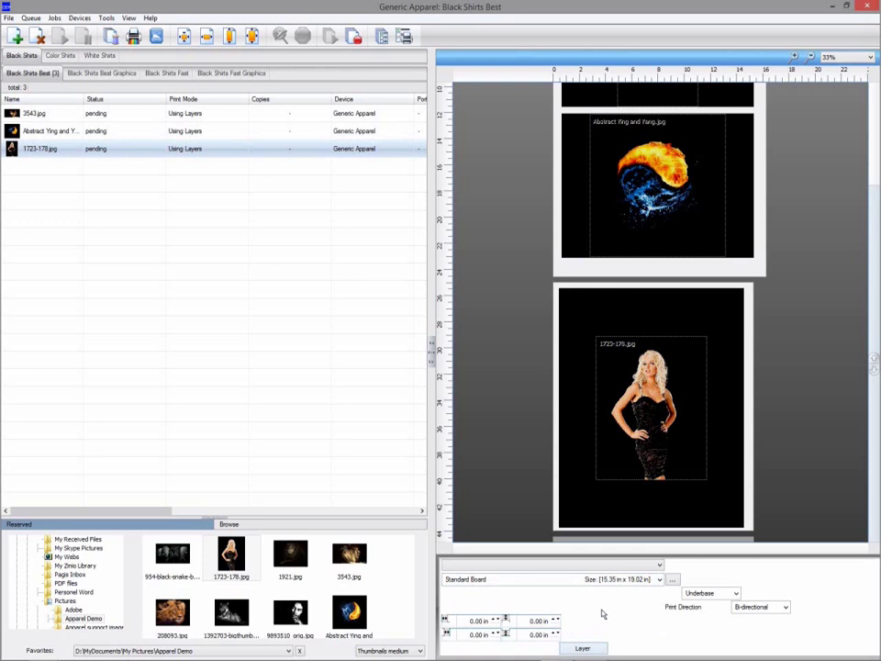
{"action": "left_click", "coordinate": [673, 581]}
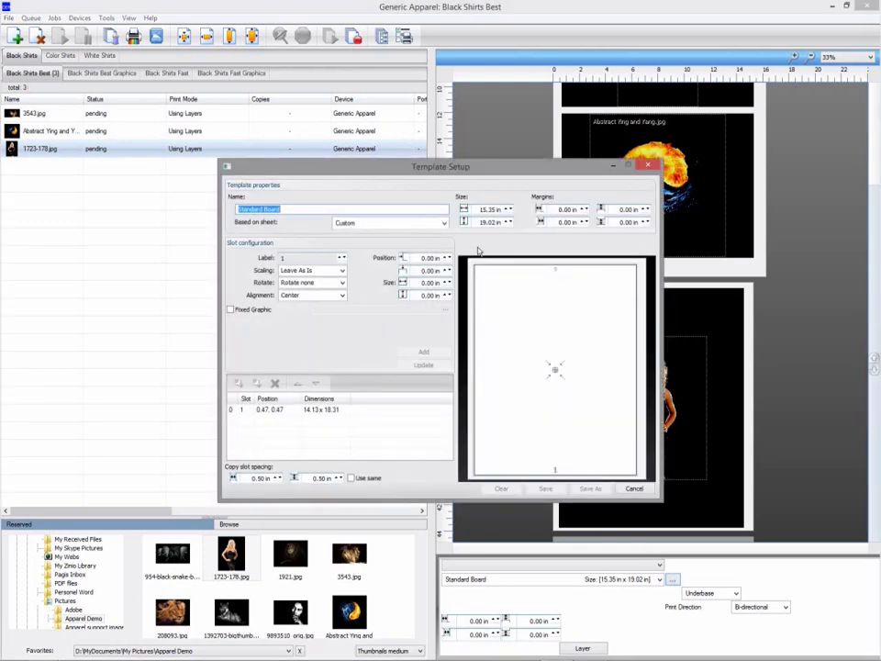
{"action": "left_click", "coordinate": [396, 211]}
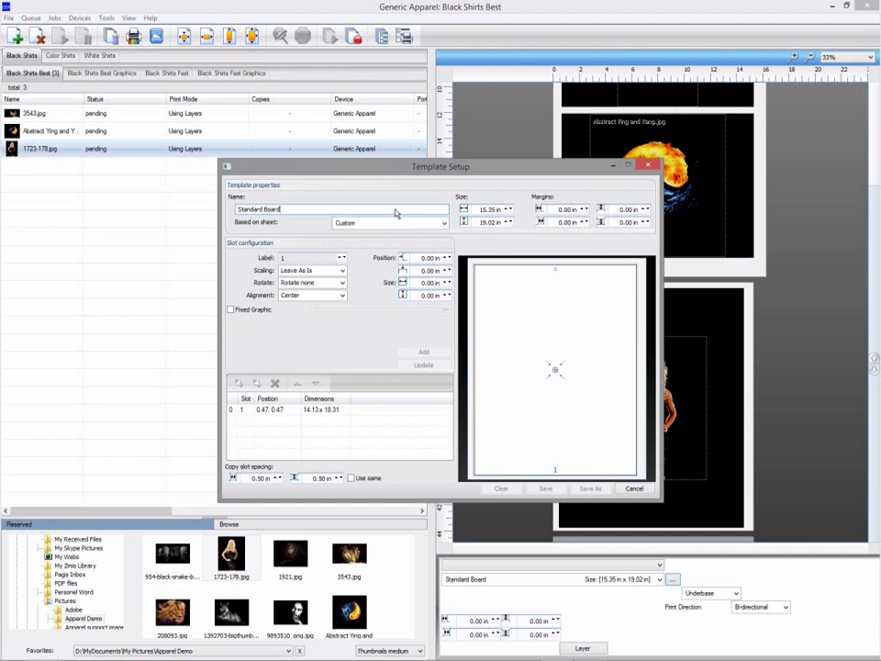
{"action": "type", "text": "Neck"}
Align the template's only slot to Top Middle and save the template
{"action": "left_click", "coordinate": [324, 411]}
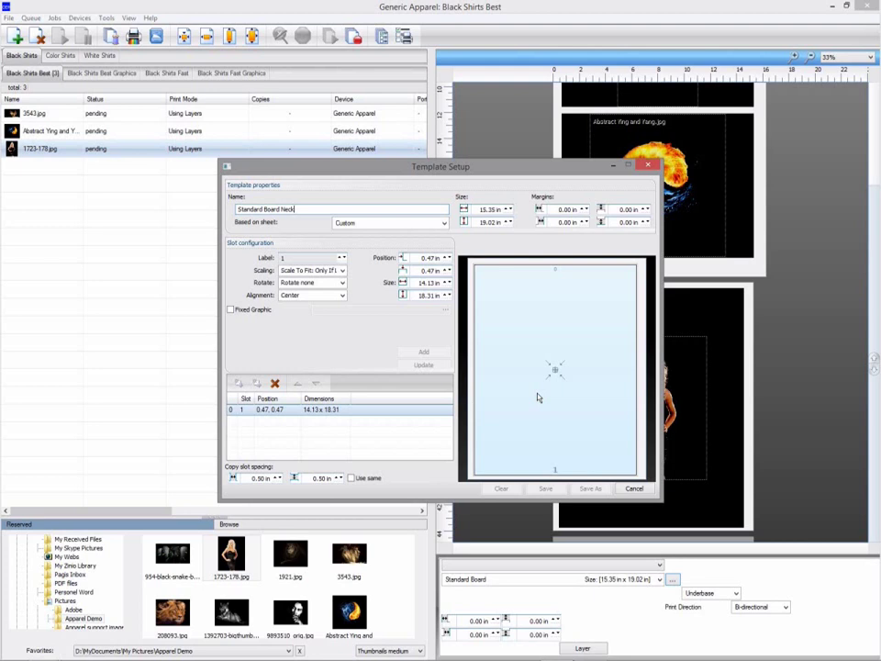
{"action": "left_click", "coordinate": [342, 296]}
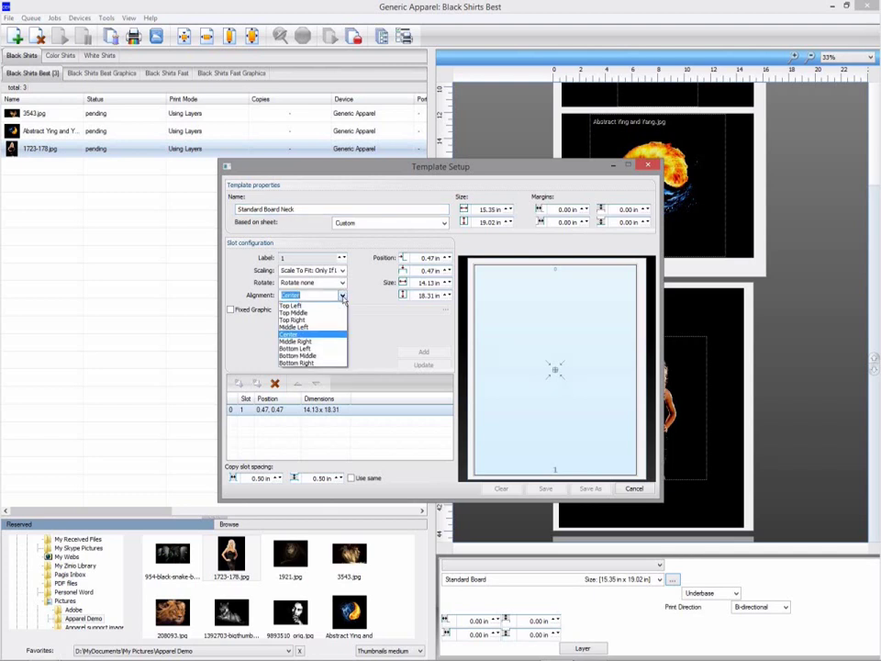
{"action": "left_click", "coordinate": [325, 313]}
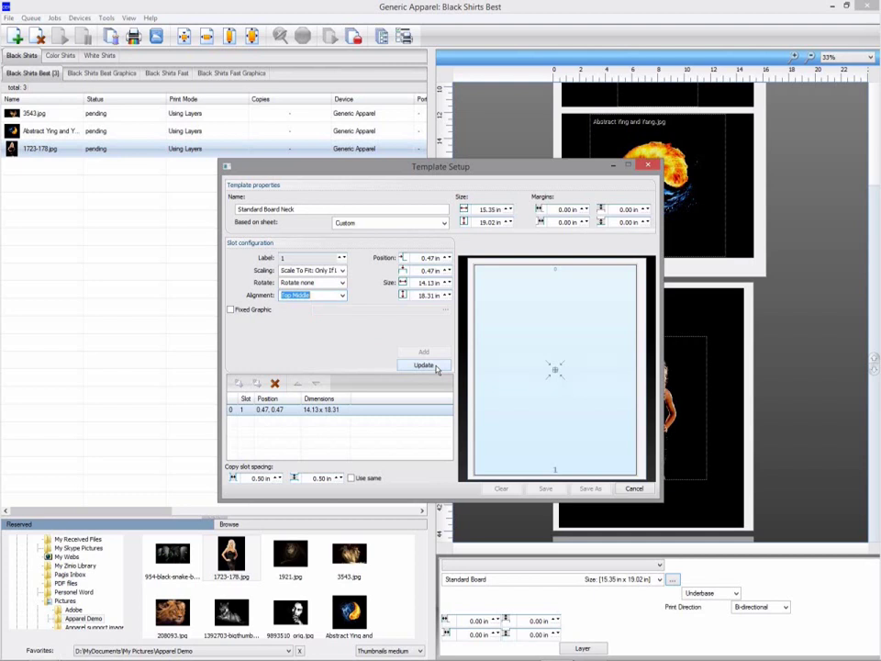
{"action": "left_click", "coordinate": [437, 368]}
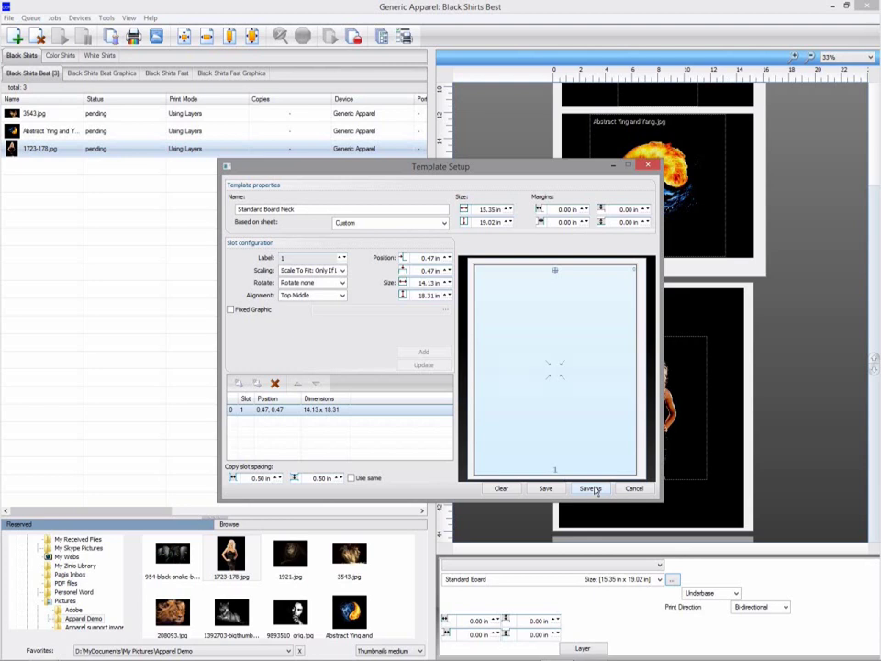
{"action": "left_click", "coordinate": [592, 489]}
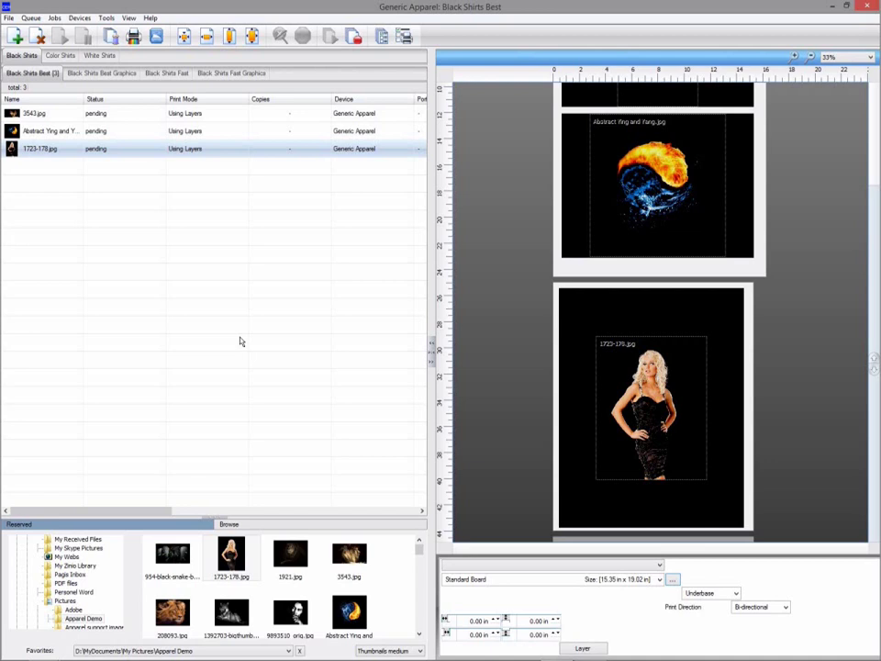
Import a second copy of the 1723-178 portrait onto the Standard Board Neck template
{"action": "left_click", "coordinate": [359, 313]}
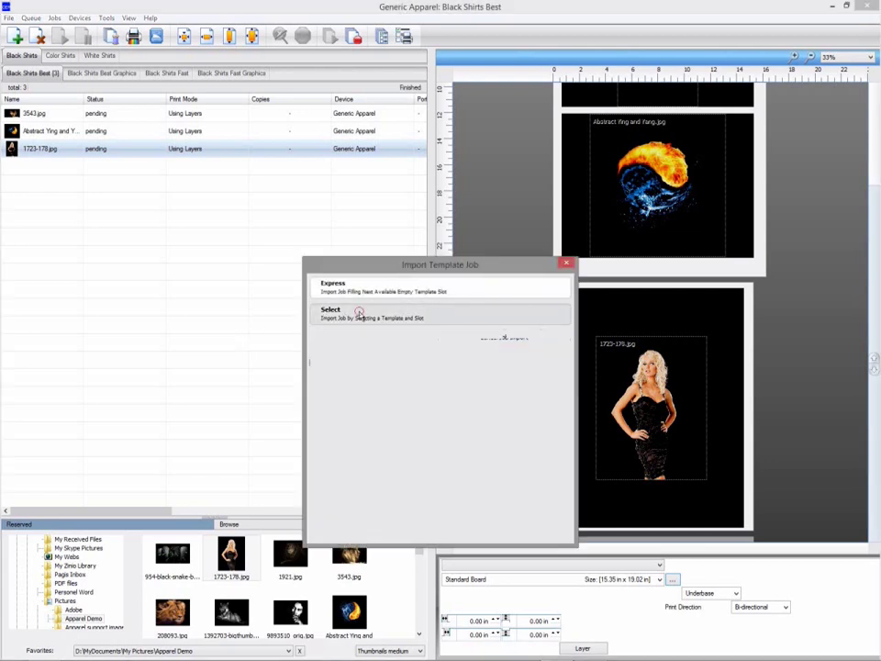
{"action": "left_click", "coordinate": [412, 335]}
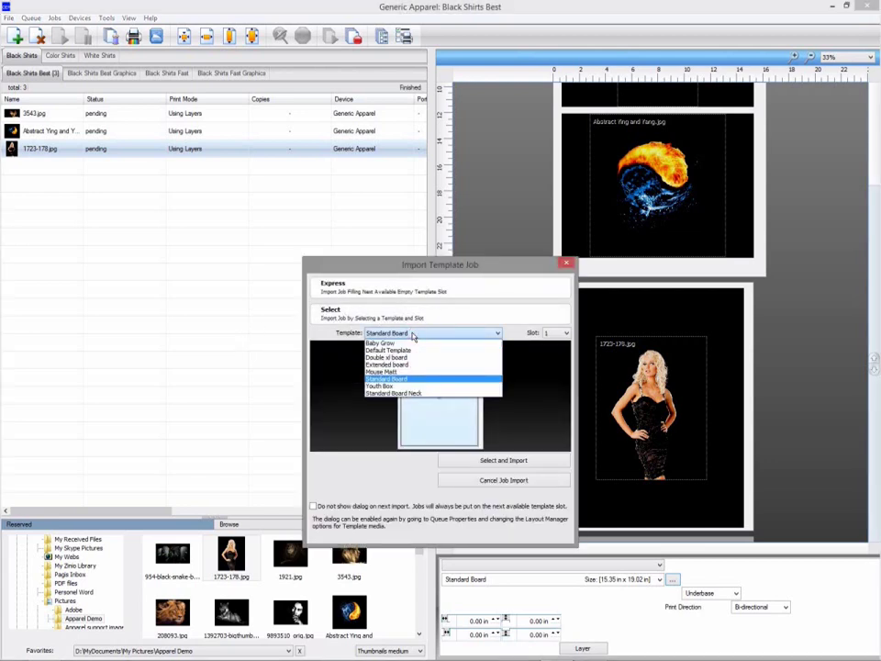
{"action": "left_click", "coordinate": [395, 393]}
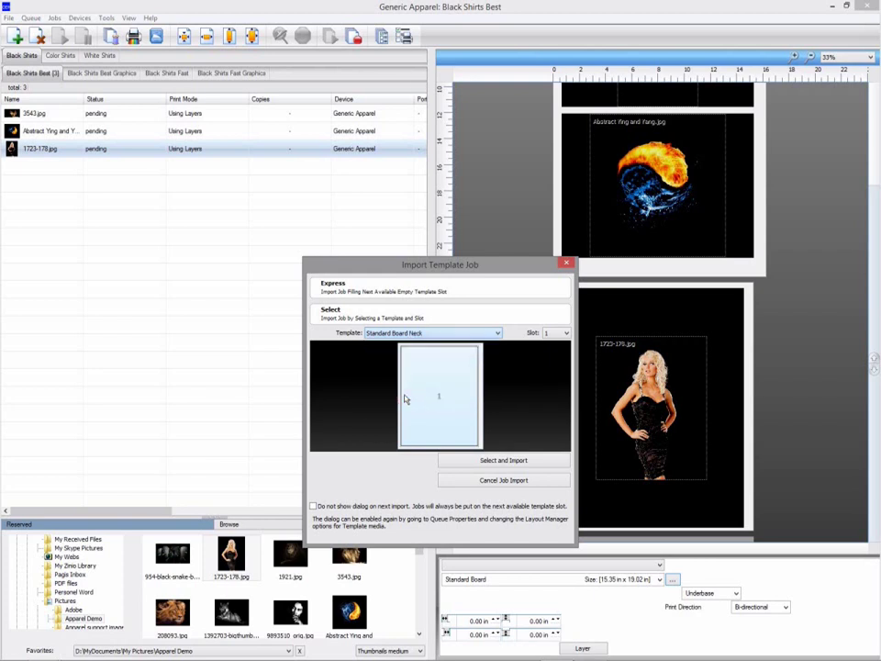
{"action": "left_click", "coordinate": [498, 462]}
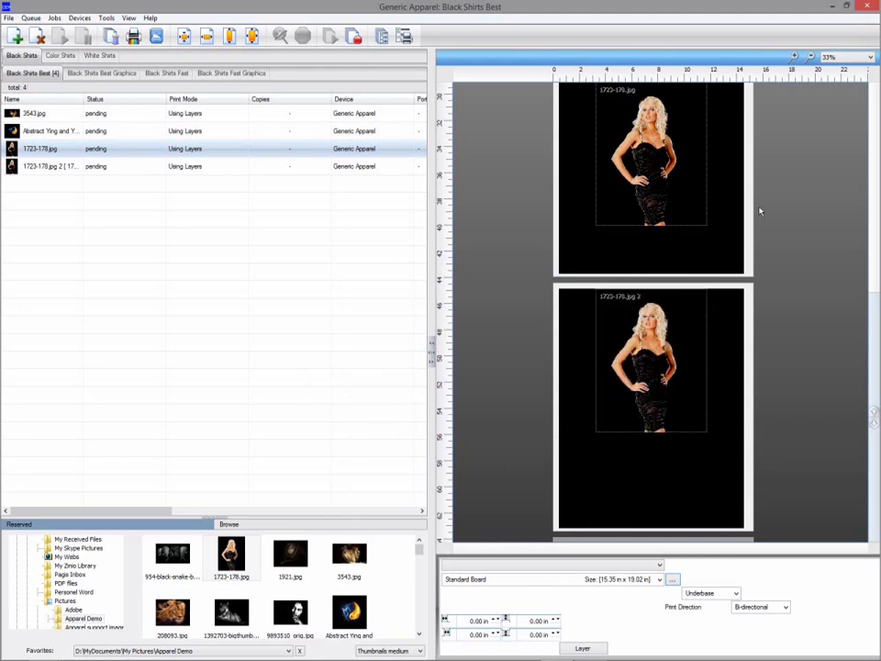
{"action": "left_click", "coordinate": [811, 57]}
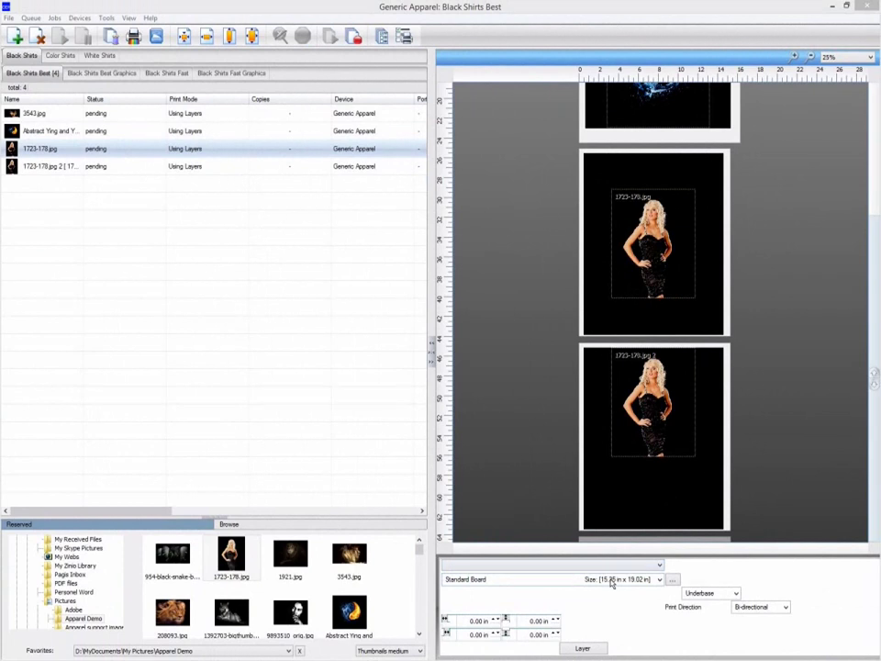
Switch media to Double xl board and review slots 1 and 2 in its template setup
{"action": "left_click", "coordinate": [612, 582]}
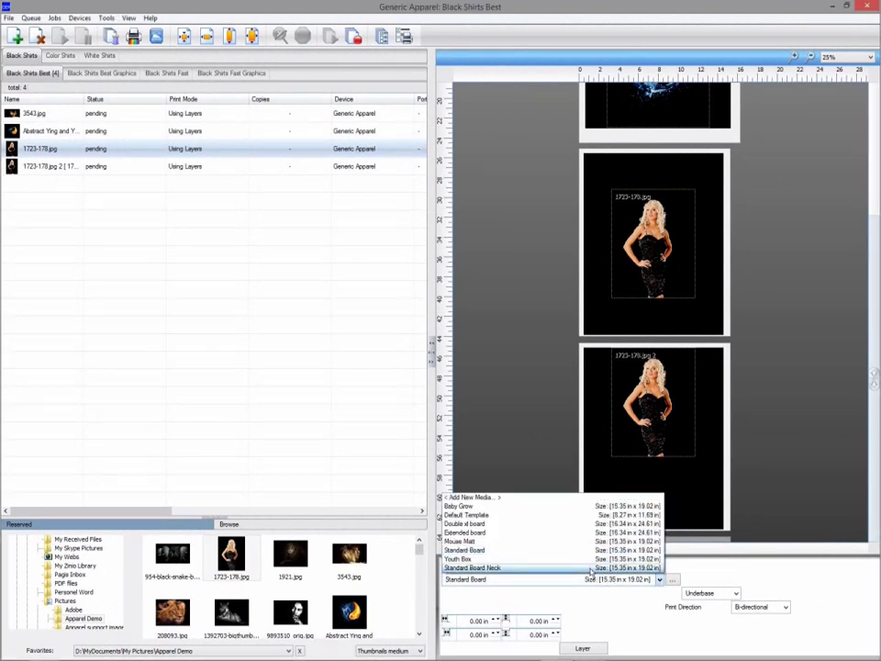
{"action": "left_click", "coordinate": [554, 524]}
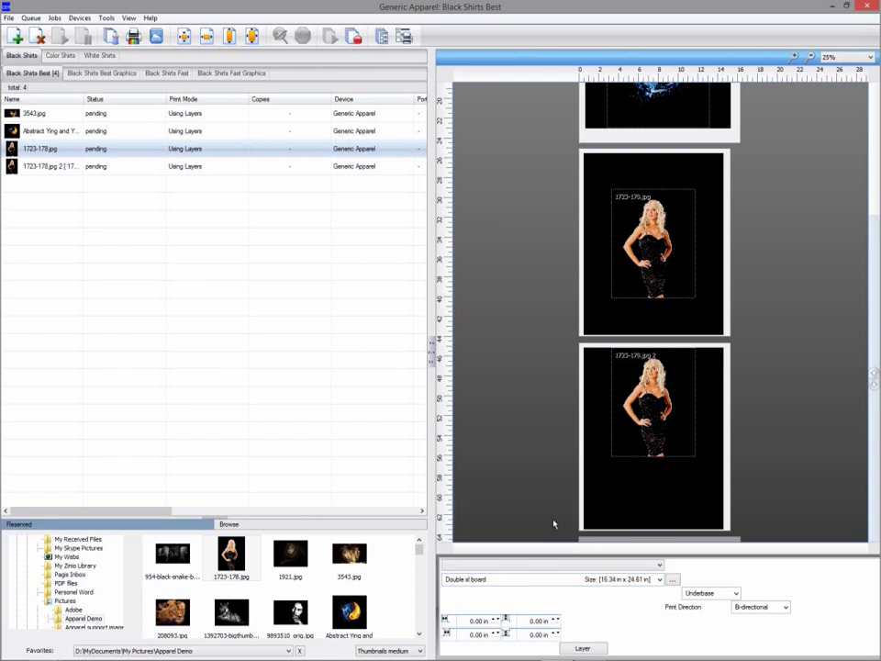
{"action": "left_click", "coordinate": [672, 581]}
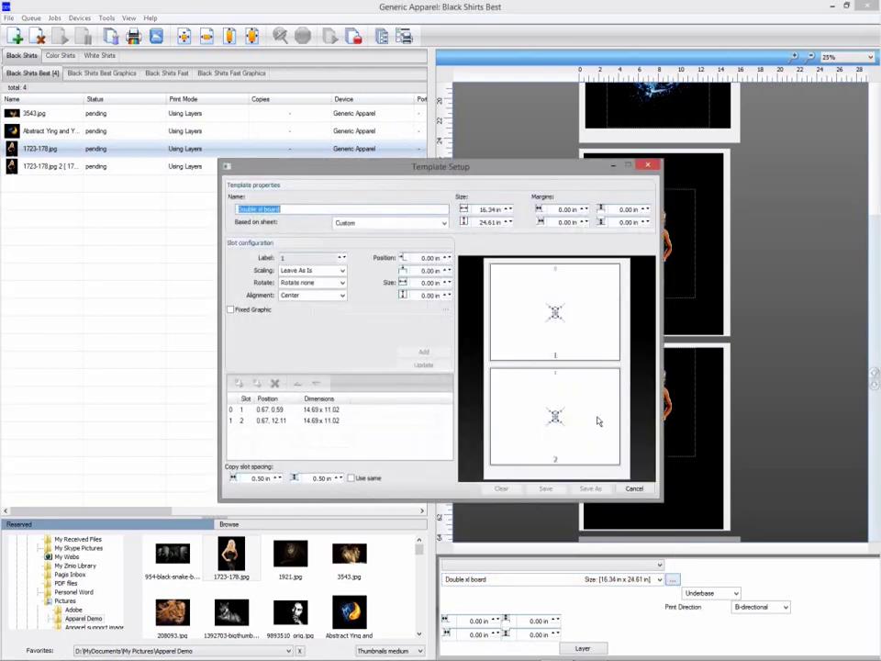
{"action": "left_click", "coordinate": [587, 344]}
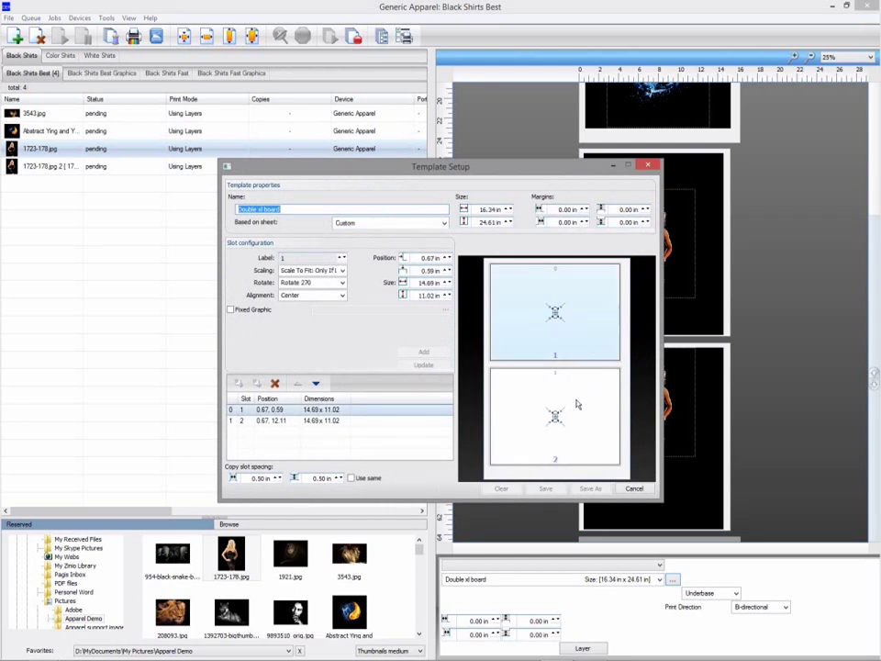
{"action": "left_click", "coordinate": [578, 403]}
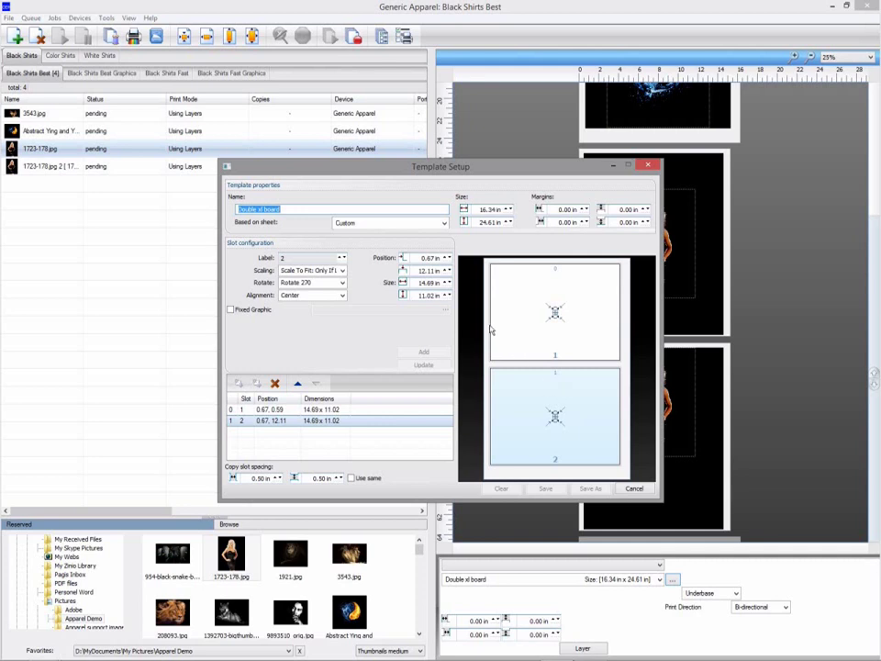
Set the slot's horizontal position to 0.67 in
{"action": "double_click", "coordinate": [430, 260]}
{"action": "type", "text": "0.67"}
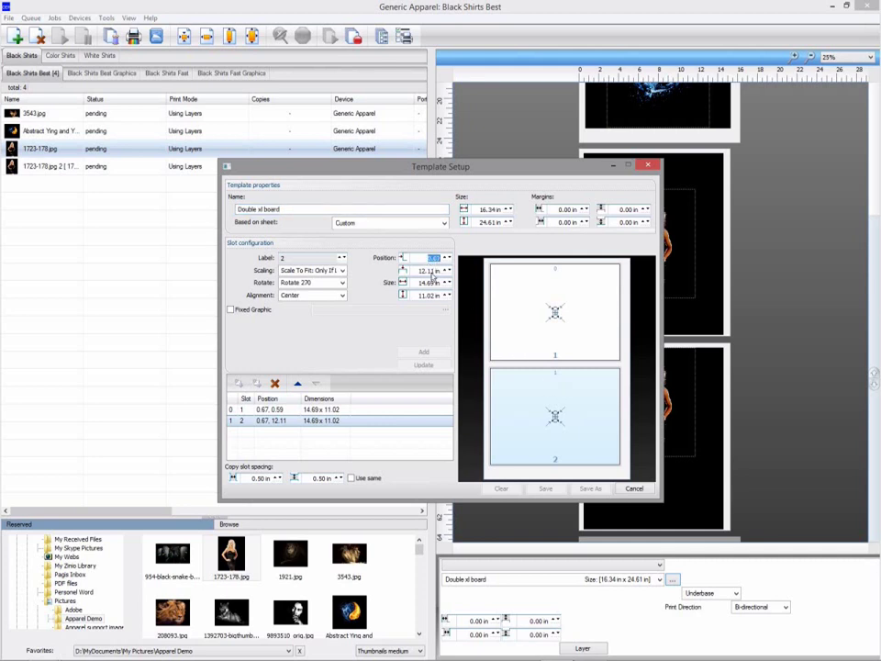
{"action": "key", "text": "Tab"}
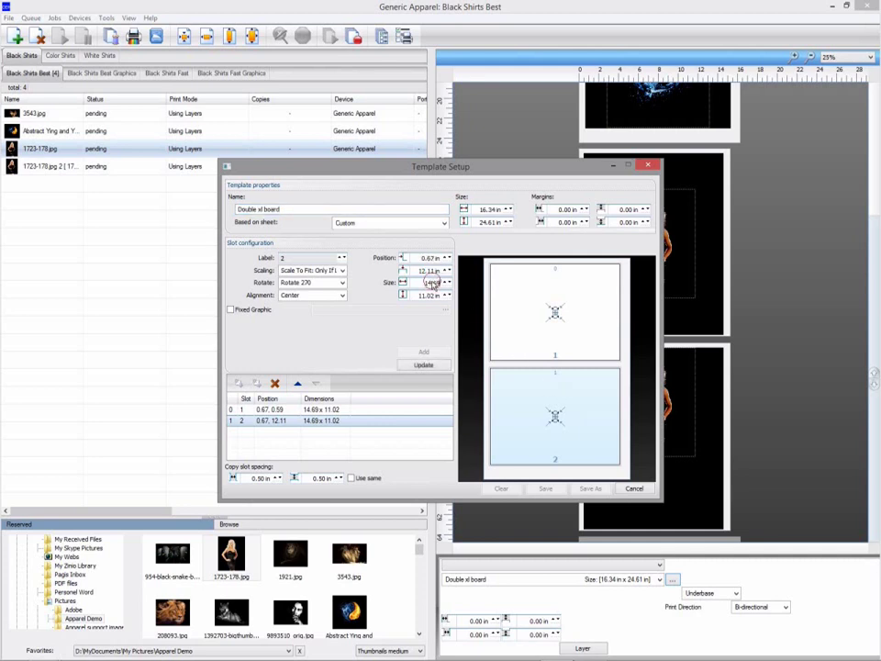
{"action": "double_click", "coordinate": [430, 295]}
Keep slot 2 at Center alignment, Rotate 270 and Scale To Fit: Only If Larger
{"action": "left_click", "coordinate": [342, 296]}
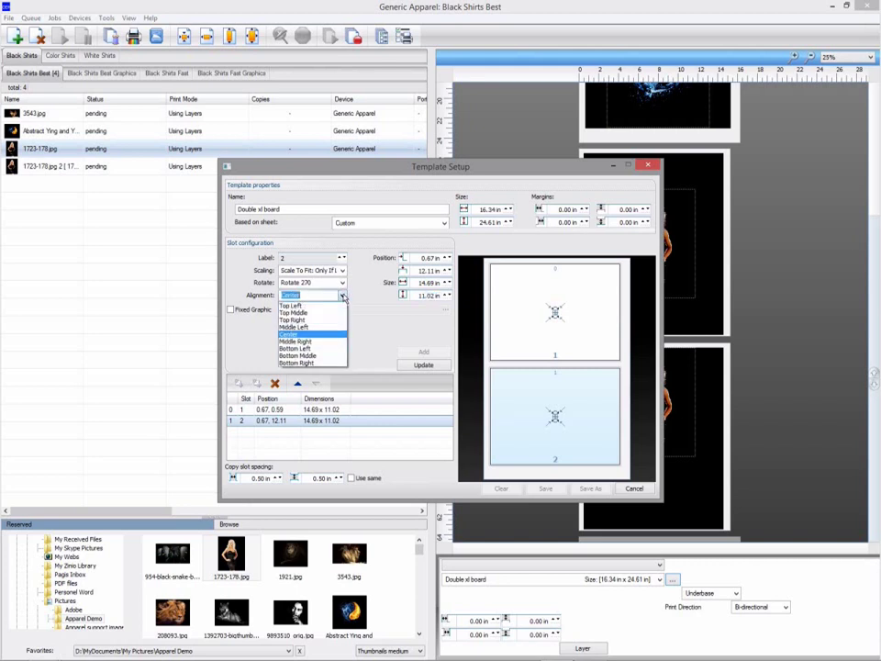
{"action": "left_click", "coordinate": [343, 295]}
{"action": "left_click", "coordinate": [344, 286]}
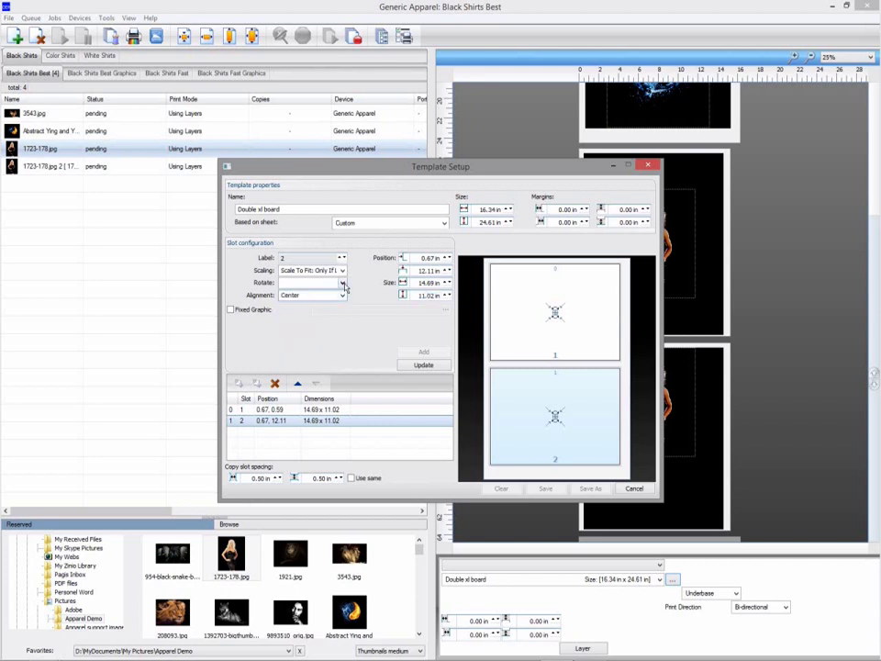
{"action": "left_click", "coordinate": [343, 284]}
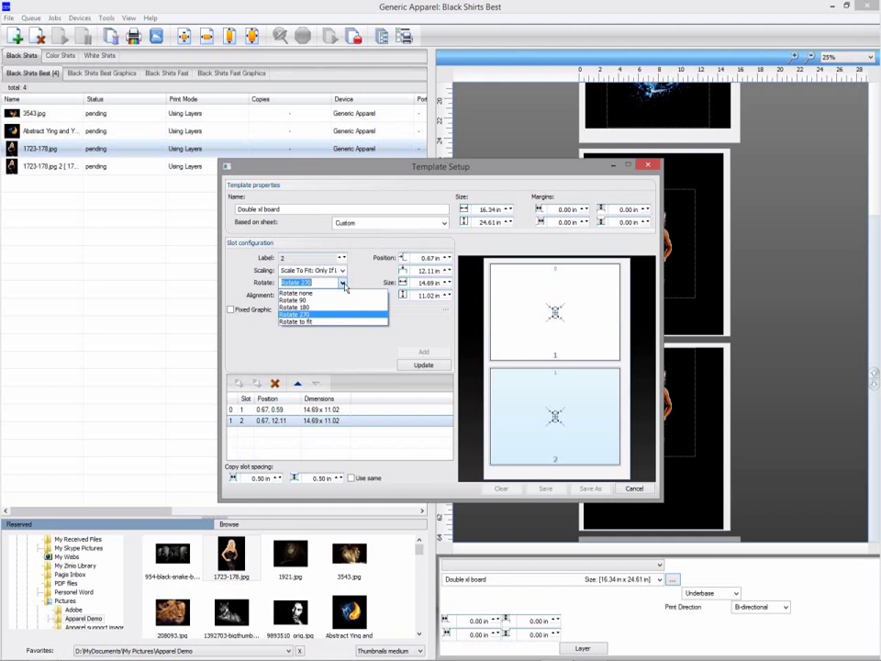
{"action": "left_click", "coordinate": [344, 285]}
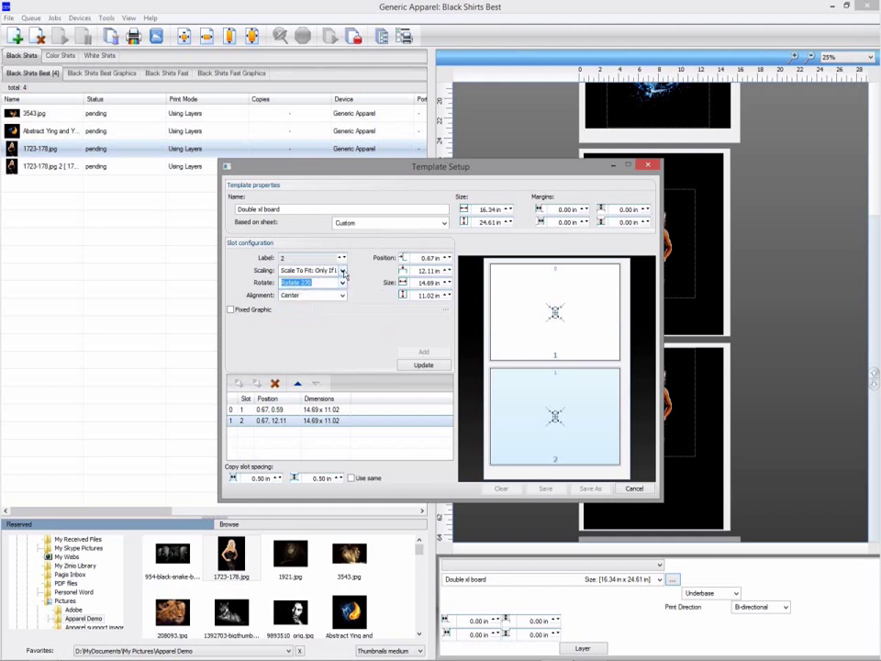
{"action": "left_click", "coordinate": [345, 271]}
{"action": "left_click", "coordinate": [343, 272]}
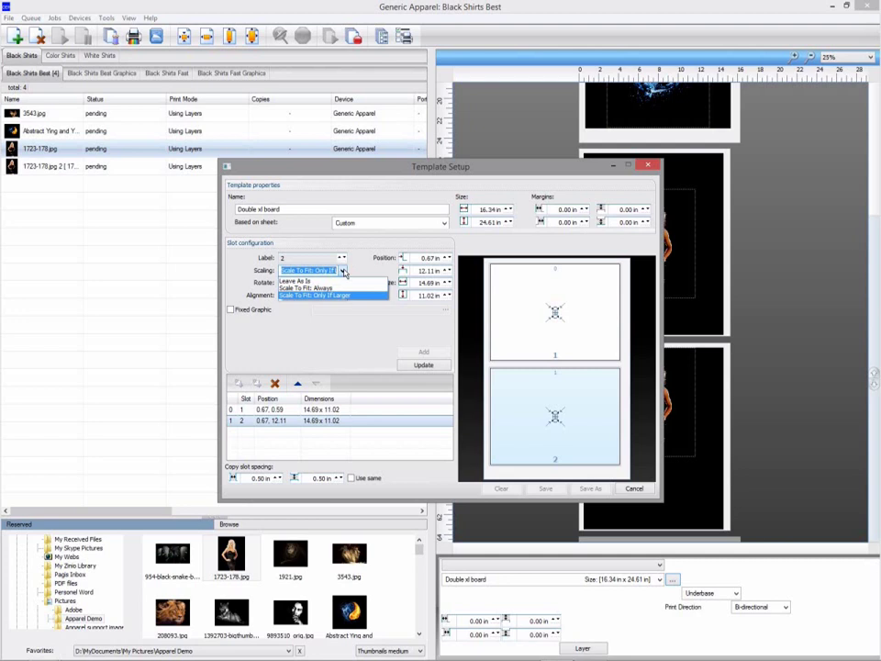
{"action": "left_click", "coordinate": [342, 295]}
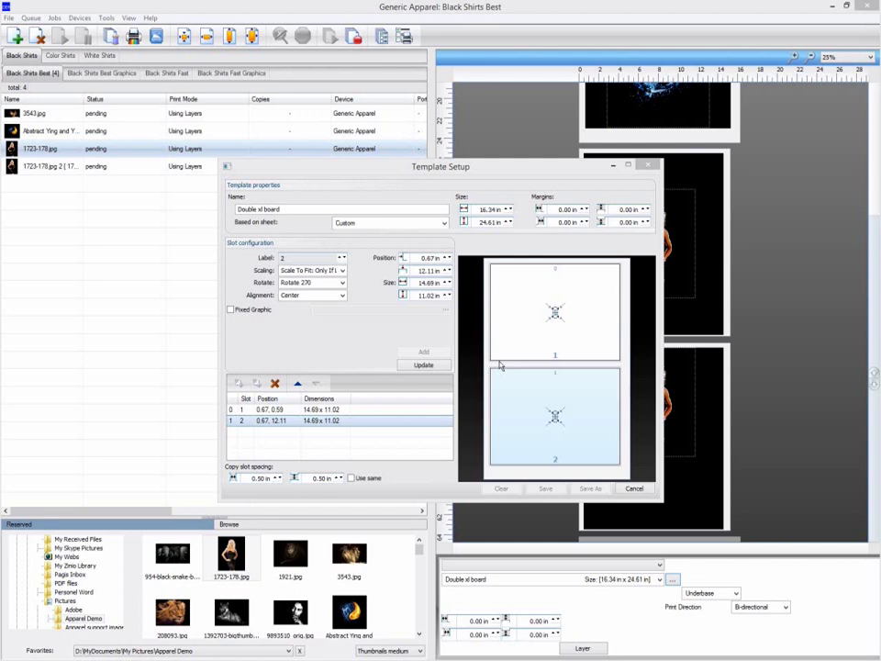
Change slot 2's label from 2 to 1, update it, and save the Double xl board template
{"action": "left_click", "coordinate": [293, 260]}
{"action": "double_click", "coordinate": [293, 259]}
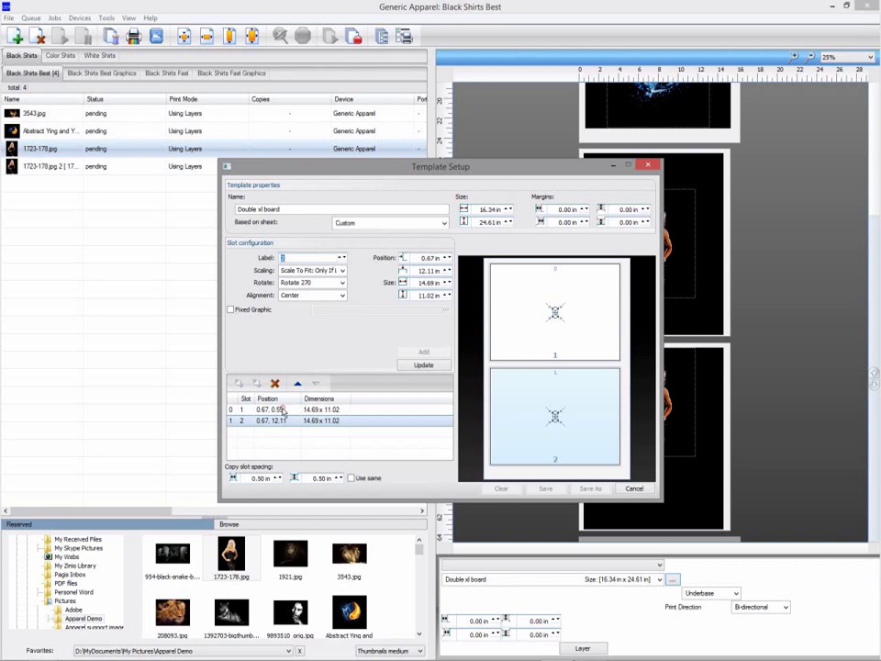
{"action": "left_click", "coordinate": [282, 410]}
{"action": "left_click", "coordinate": [281, 422]}
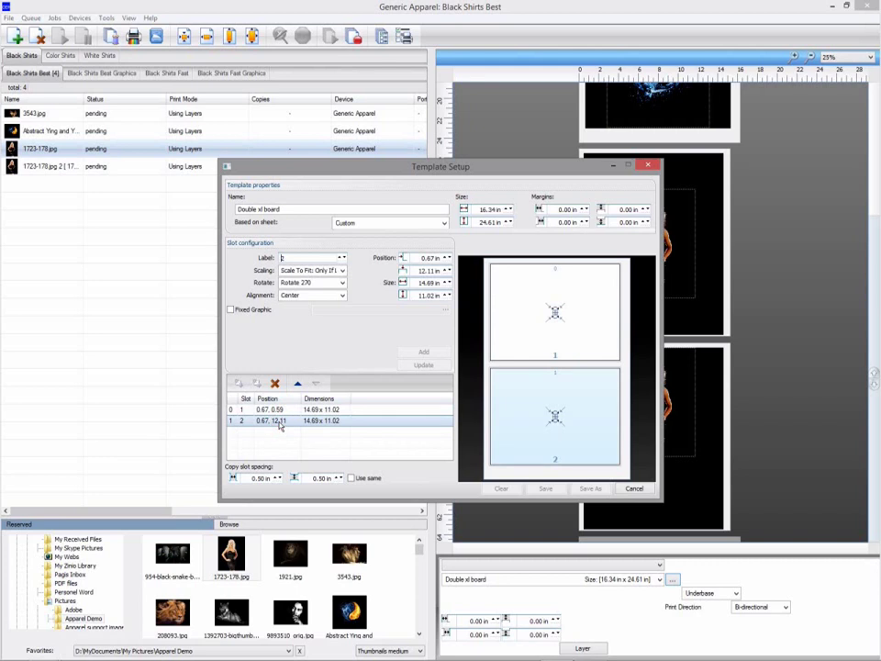
{"action": "left_click", "coordinate": [344, 261]}
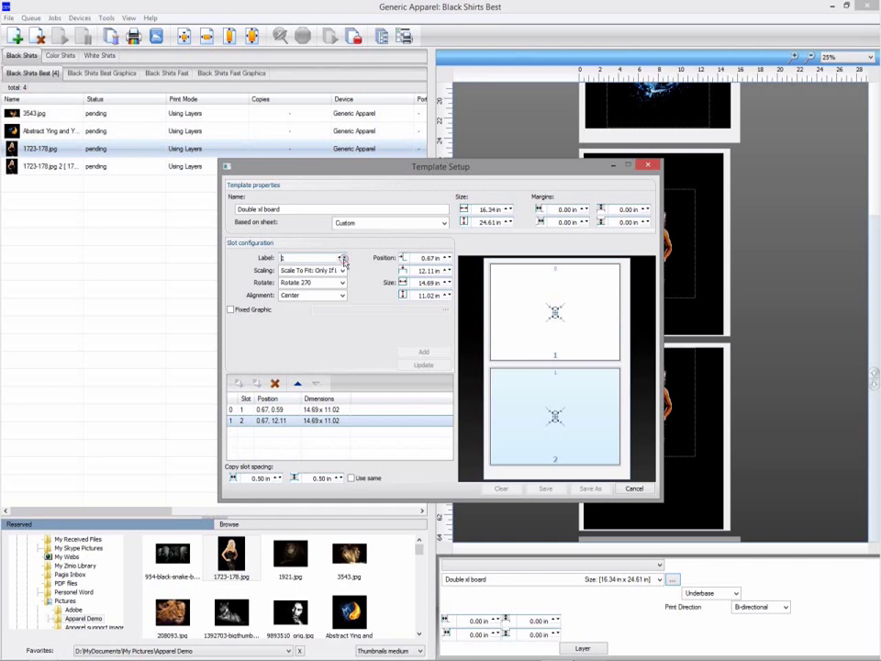
{"action": "left_click", "coordinate": [424, 366]}
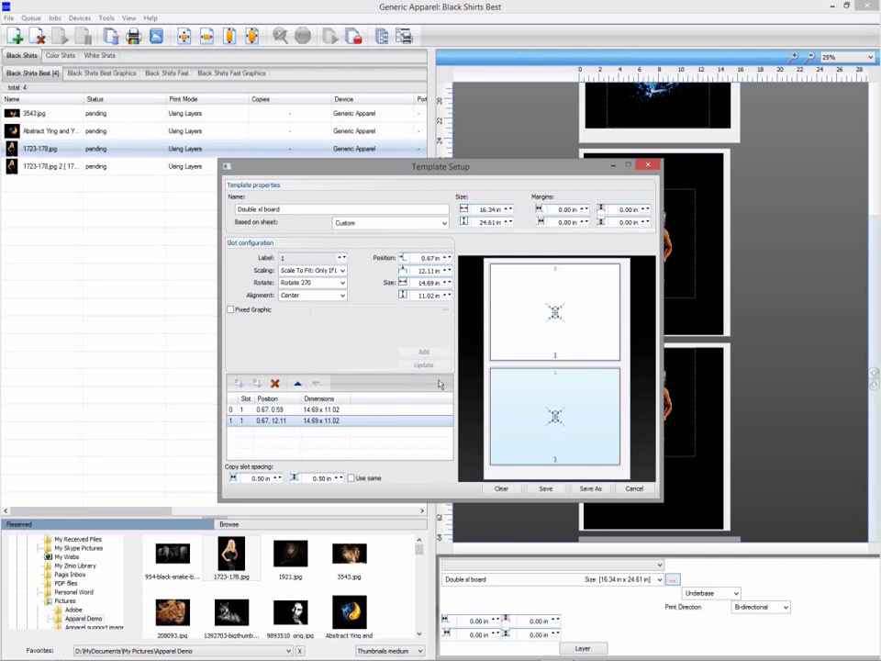
{"action": "left_click", "coordinate": [547, 490]}
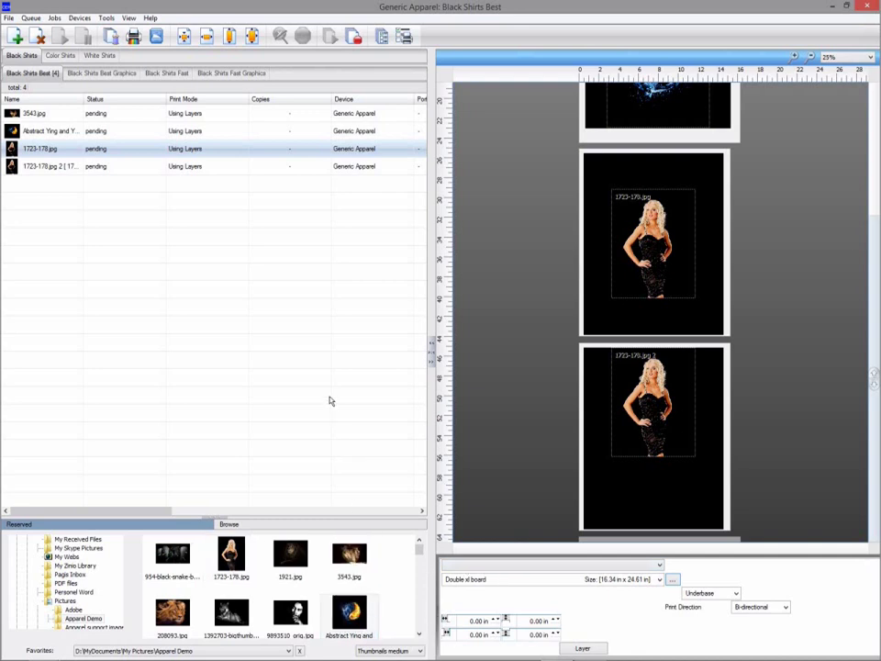
{"action": "left_click_drag", "start_coordinate": [331, 402], "coordinate": [330, 401]}
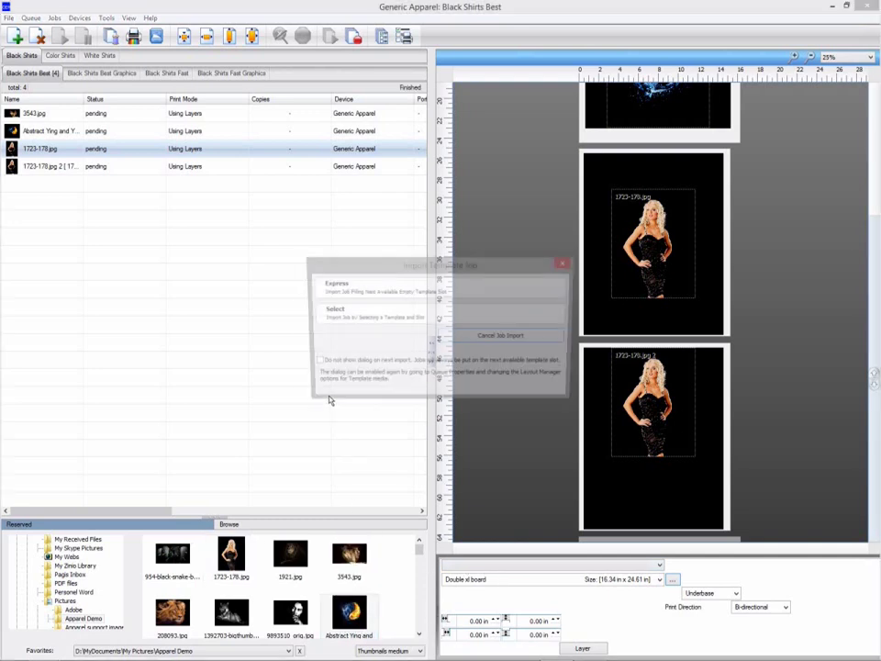
{"action": "left_click", "coordinate": [385, 313]}
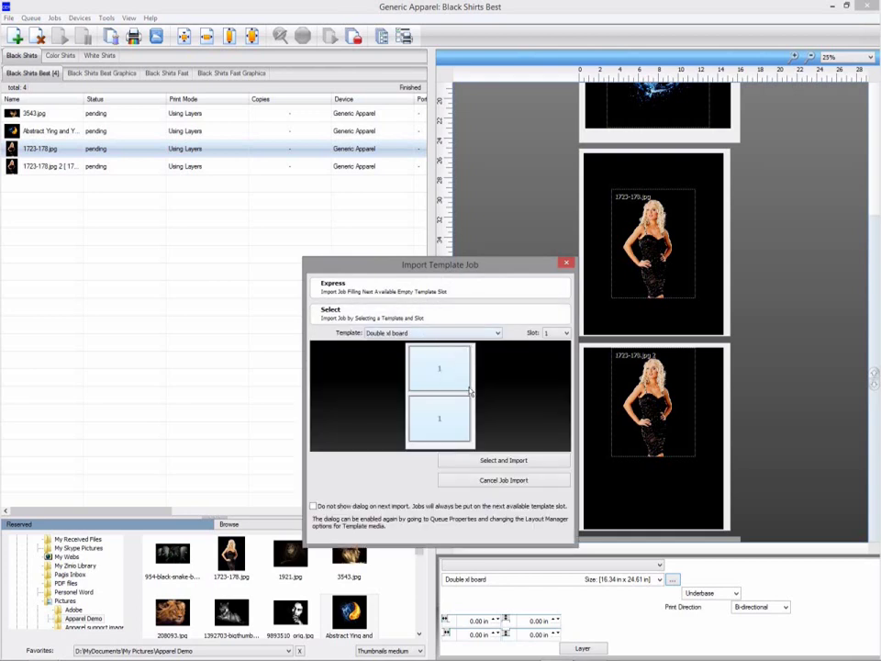
{"action": "left_click", "coordinate": [521, 462]}
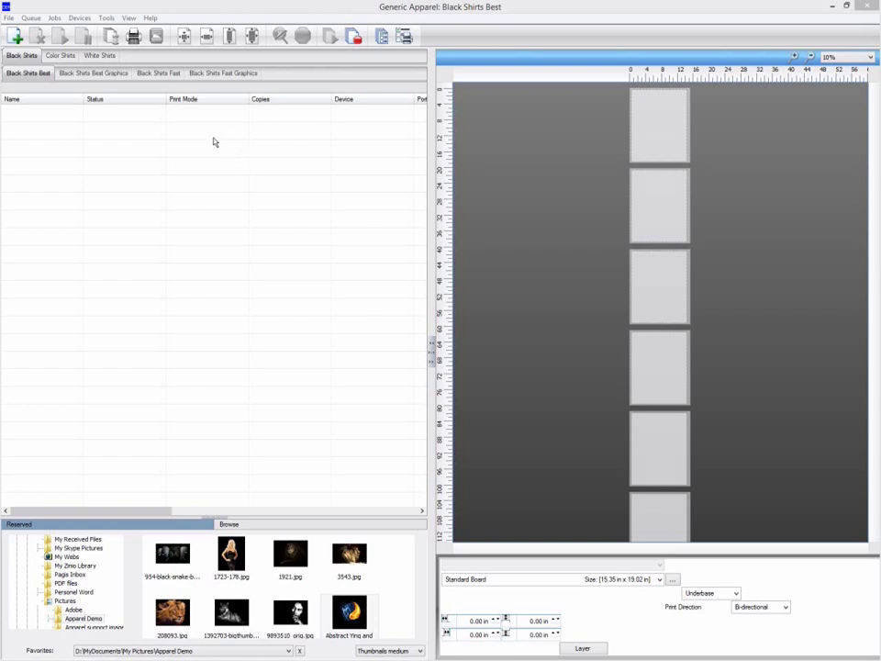
In queue Properties' Media Setup, switch to Fixed sheet media sized 15x19
{"action": "left_click", "coordinate": [31, 18]}
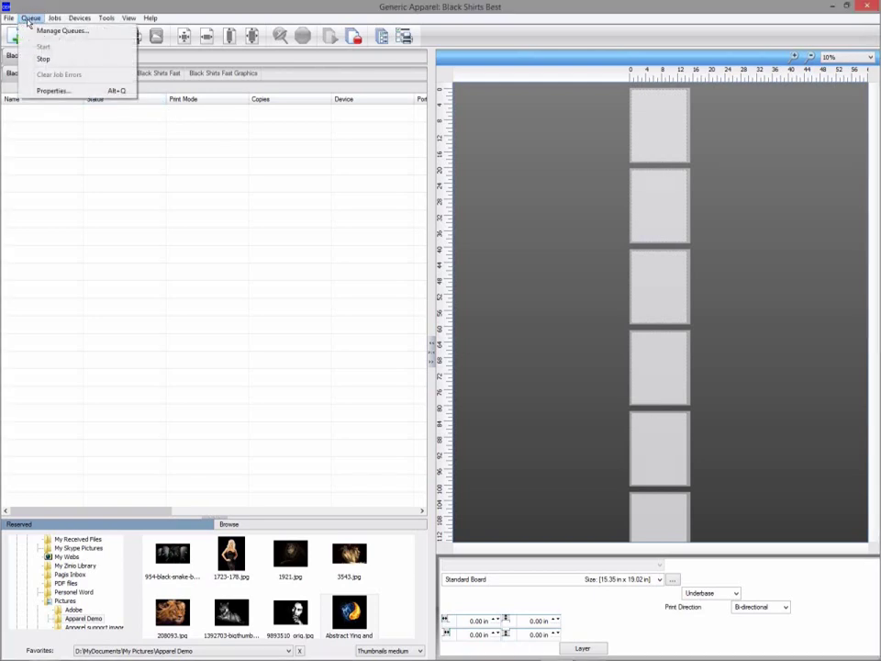
{"action": "left_click", "coordinate": [47, 93]}
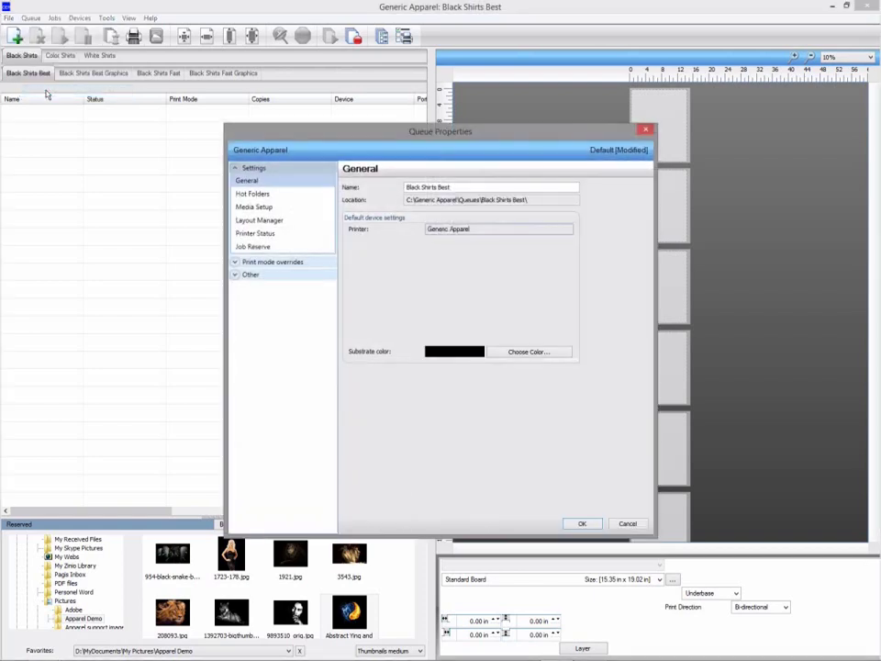
{"action": "left_click", "coordinate": [241, 207]}
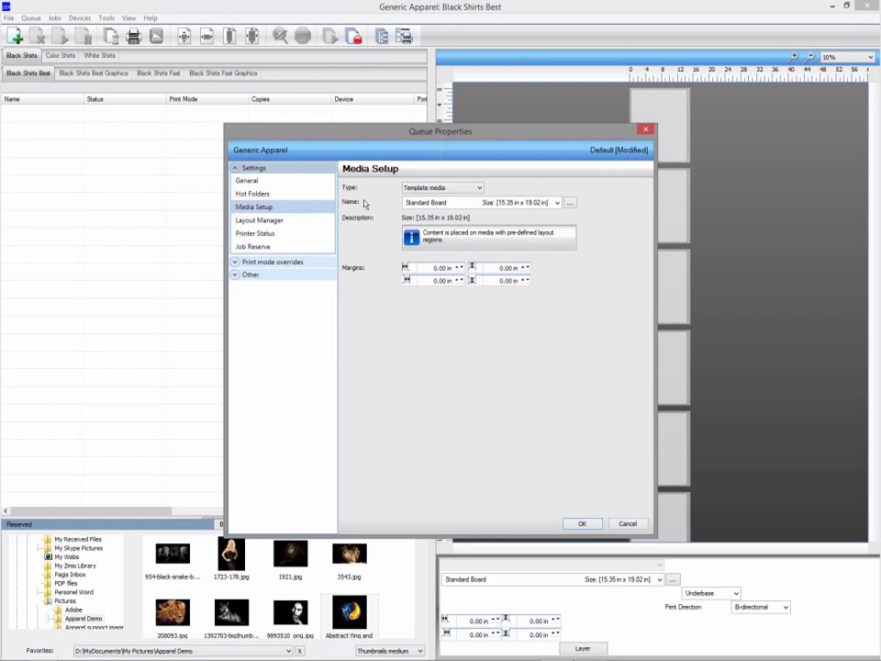
{"action": "left_click", "coordinate": [415, 188]}
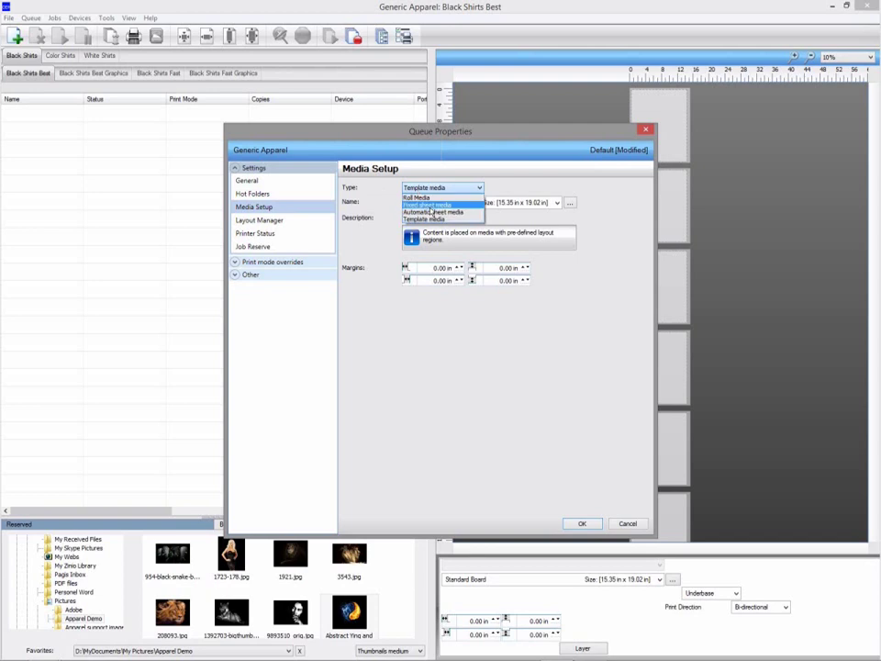
{"action": "left_click", "coordinate": [430, 206]}
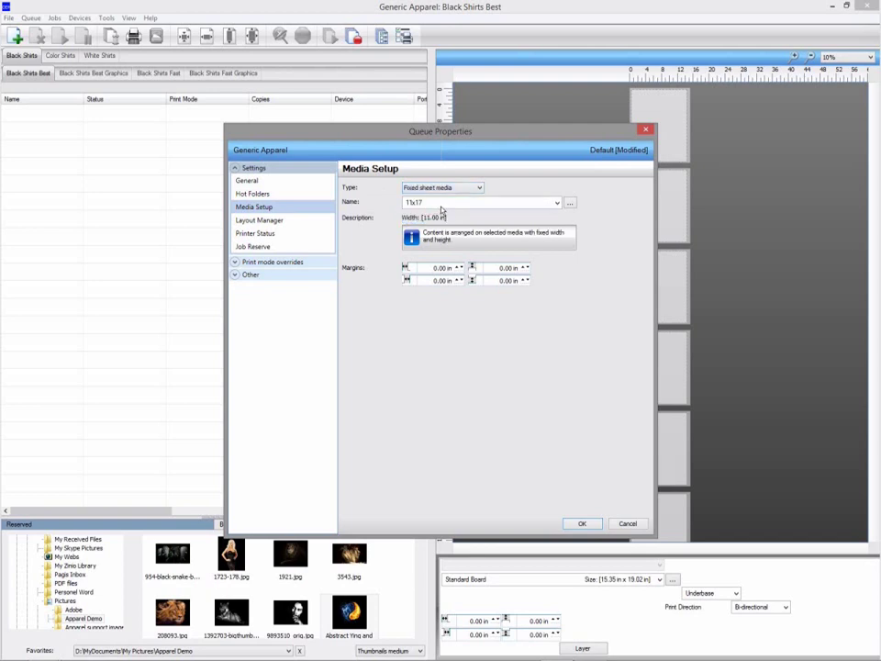
{"action": "left_click", "coordinate": [441, 207]}
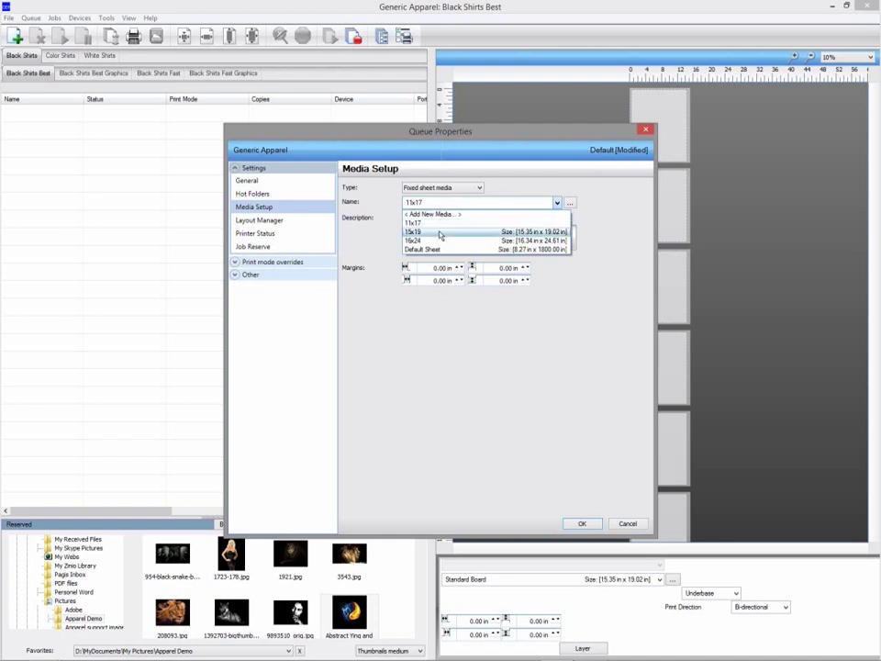
{"action": "left_click", "coordinate": [441, 235]}
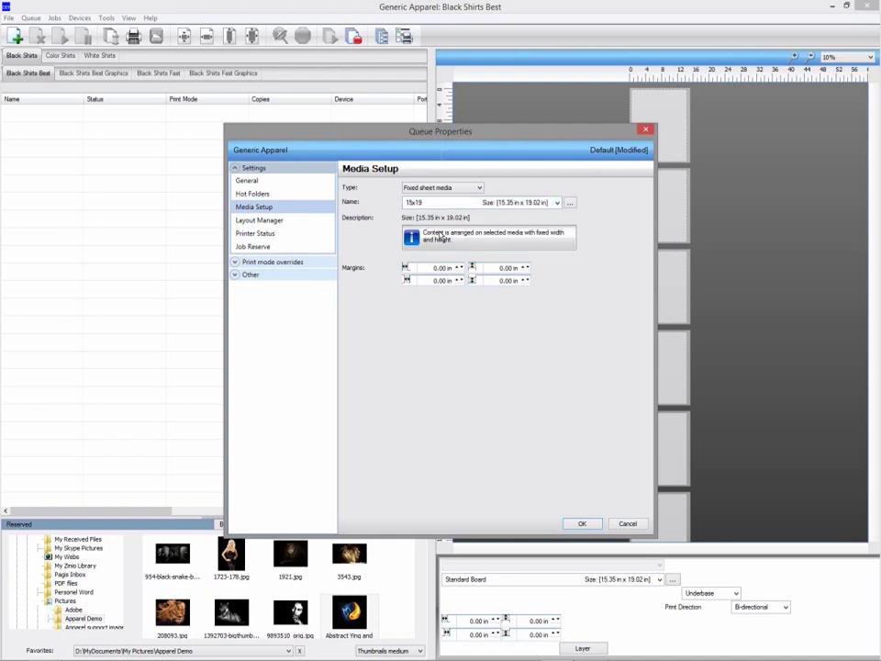
{"action": "left_click", "coordinate": [594, 530]}
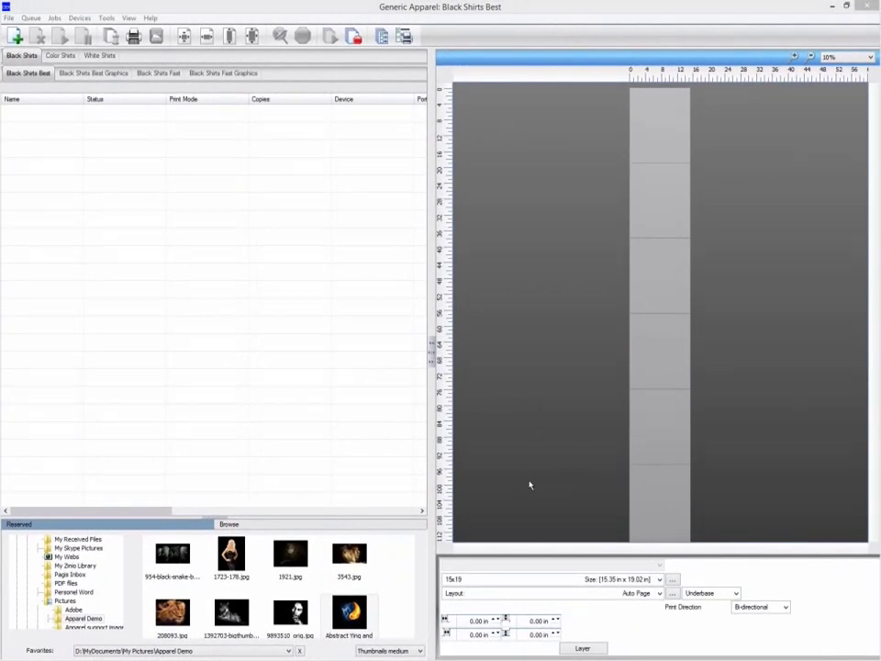
Add 3543.jpg and 9893510_orig.jpg, shrink the lion to 52%, and move the portrait onto the first sheet
{"action": "left_click", "coordinate": [349, 555]}
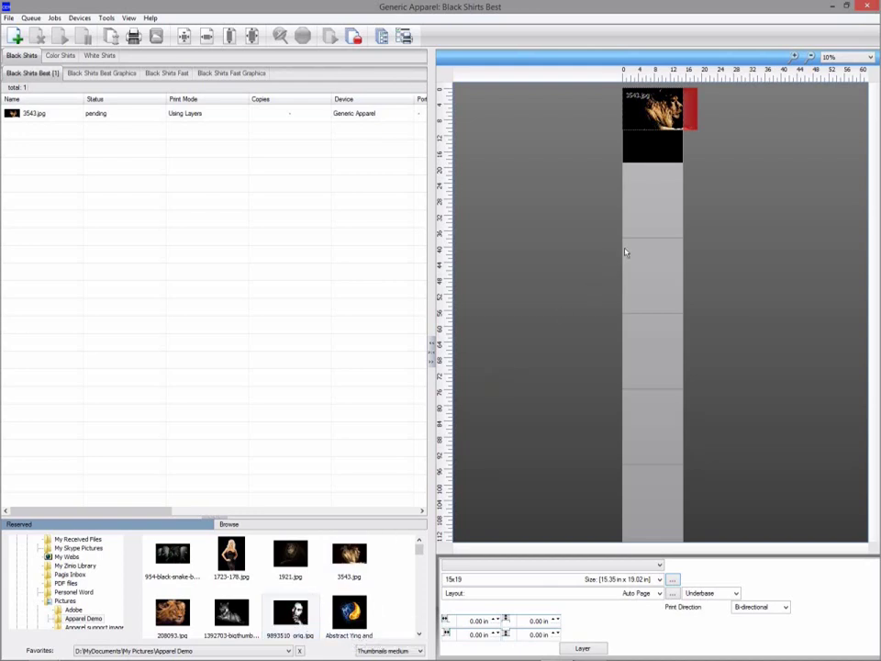
{"action": "left_click_drag", "start_coordinate": [625, 252], "coordinate": [626, 250]}
{"action": "left_click", "coordinate": [679, 128]}
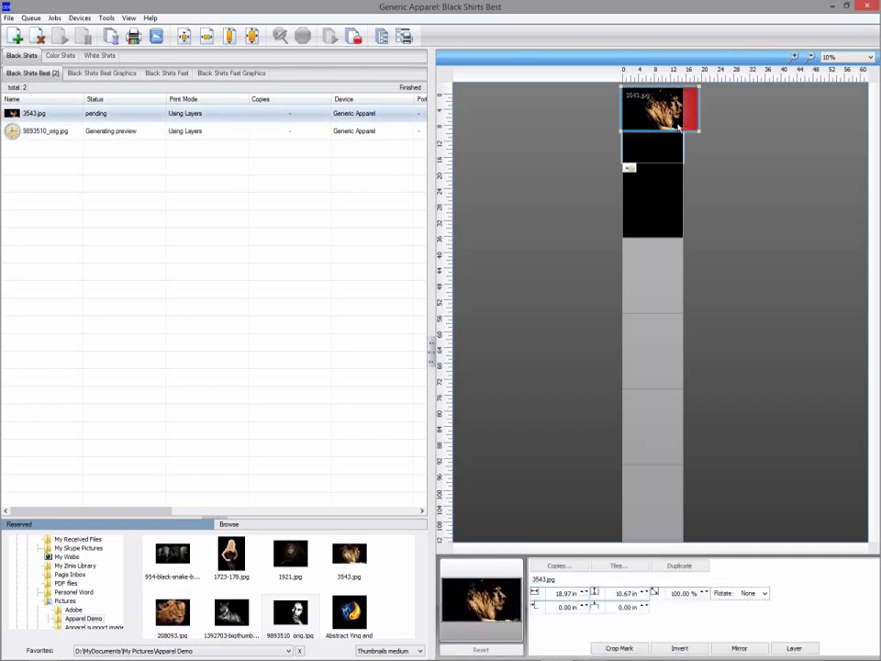
{"action": "left_click_drag", "start_coordinate": [701, 136], "coordinate": [663, 111]}
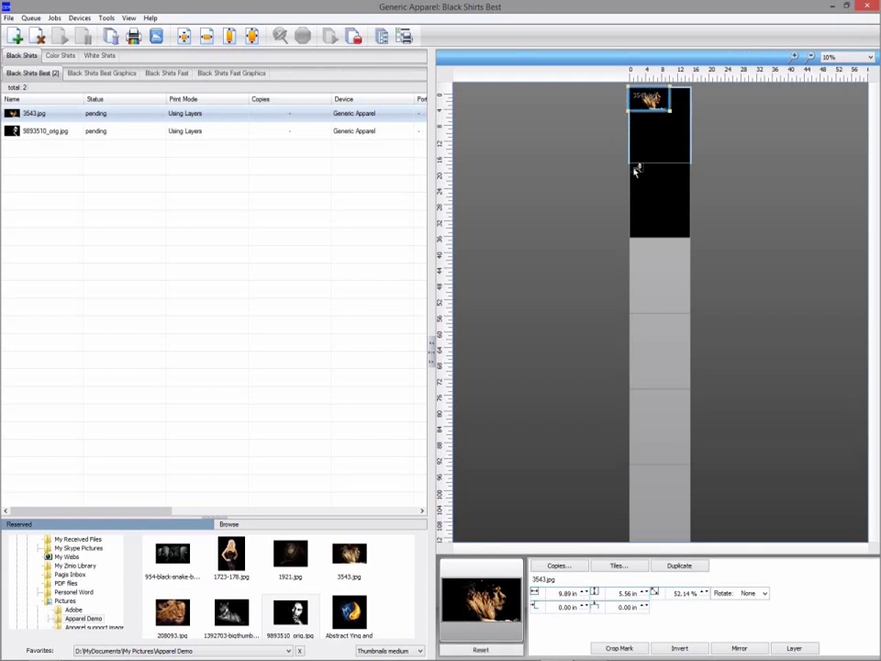
{"action": "left_click_drag", "start_coordinate": [636, 170], "coordinate": [644, 128]}
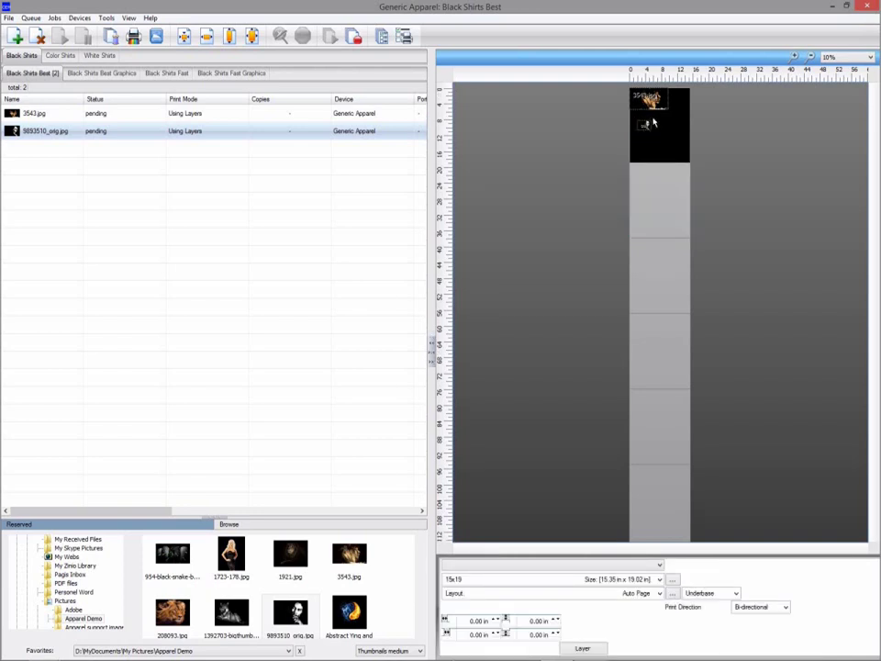
Zoom in on the sheet and bring up Tiling Setup for the 3543.jpg lion image
{"action": "left_click", "coordinate": [795, 57]}
{"action": "left_click", "coordinate": [795, 57]}
{"action": "left_click", "coordinate": [795, 57]}
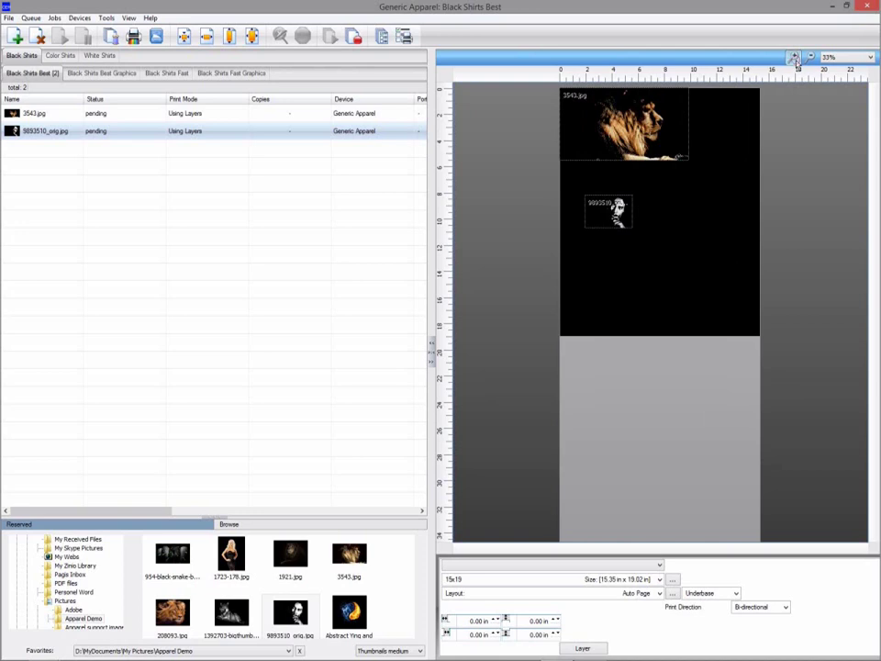
{"action": "left_click", "coordinate": [511, 95]}
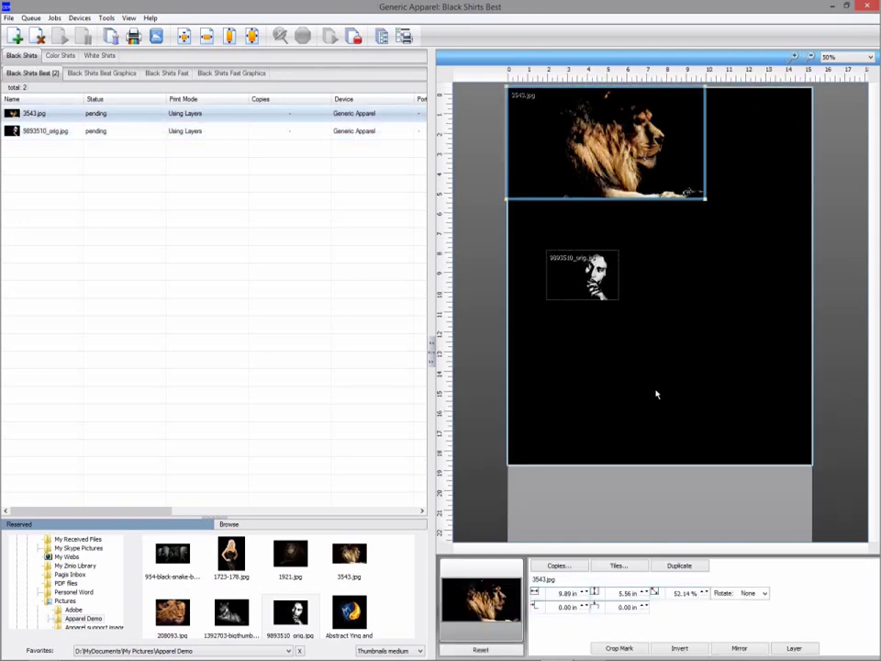
{"action": "left_click", "coordinate": [641, 566]}
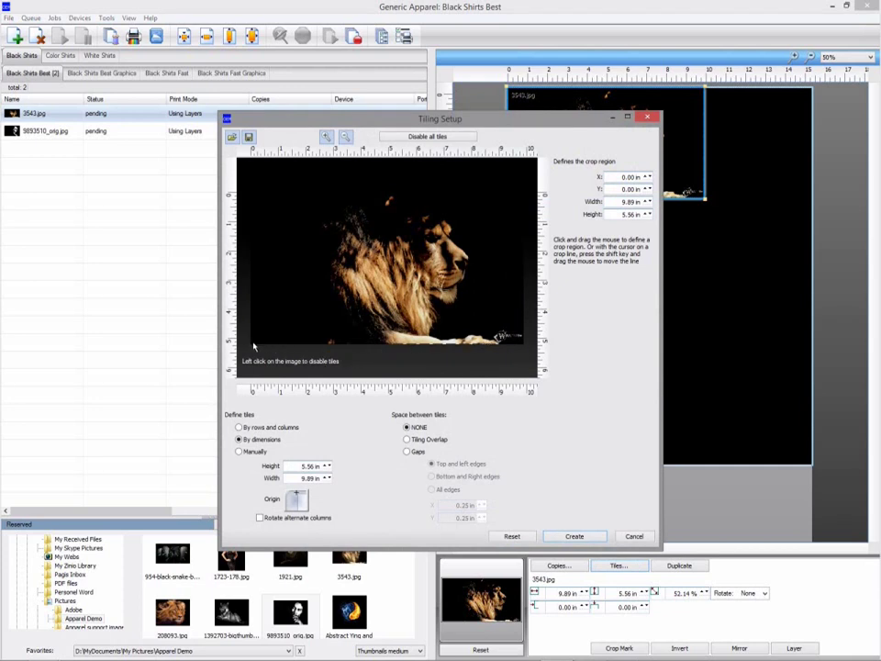
Crop 1.40 in off the lion's left edge into an 8.50 × 5.56 in tile, placed at the sheet's top
{"action": "left_click_drag", "start_coordinate": [254, 345], "coordinate": [292, 350]}
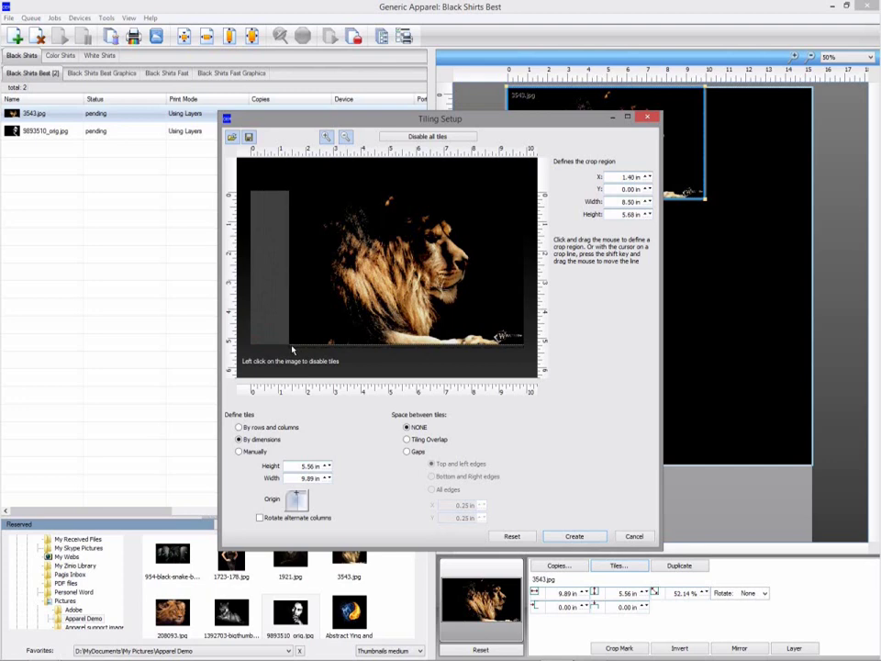
{"action": "left_click", "coordinate": [574, 536]}
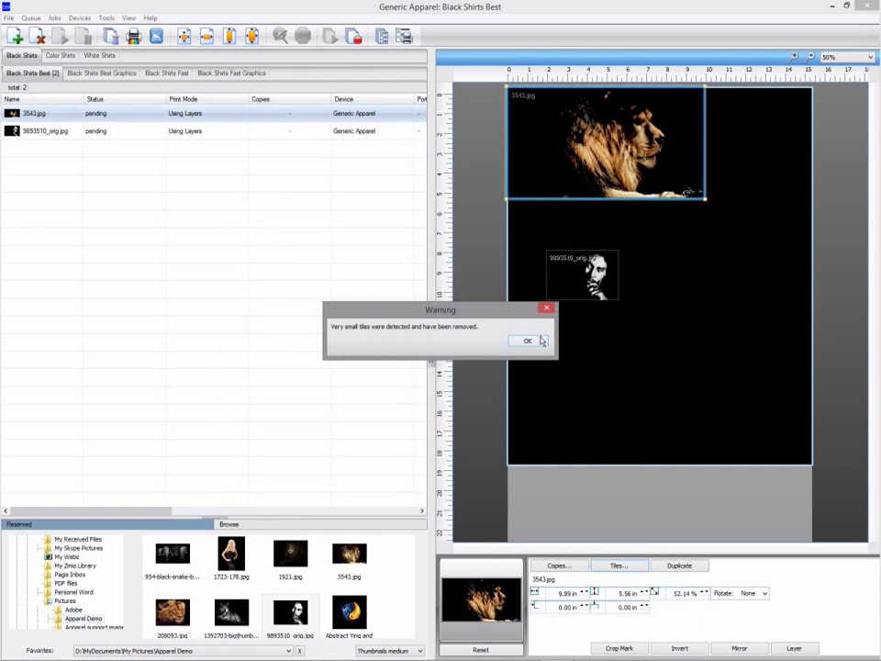
{"action": "left_click", "coordinate": [528, 341]}
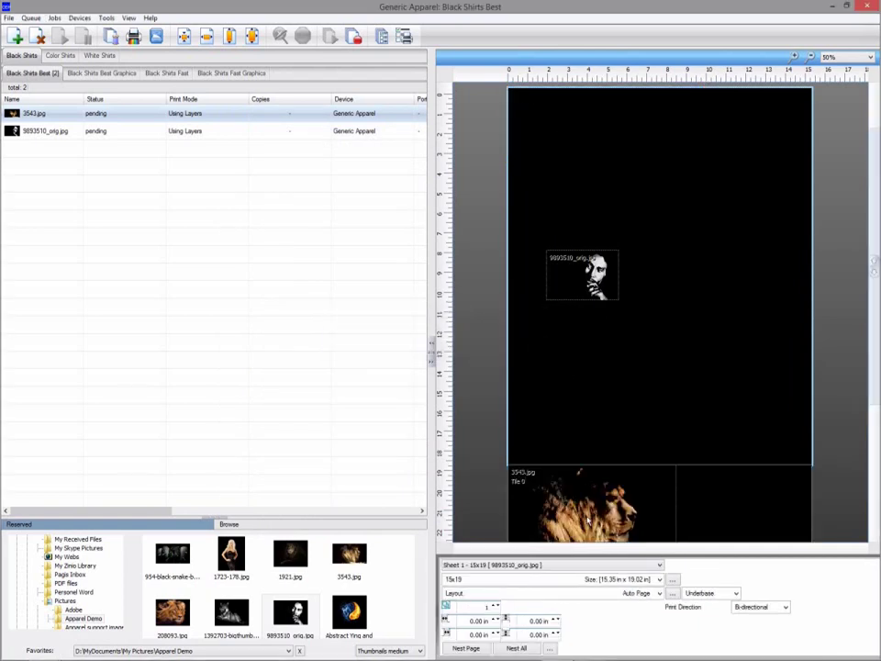
{"action": "left_click_drag", "start_coordinate": [588, 525], "coordinate": [612, 165]}
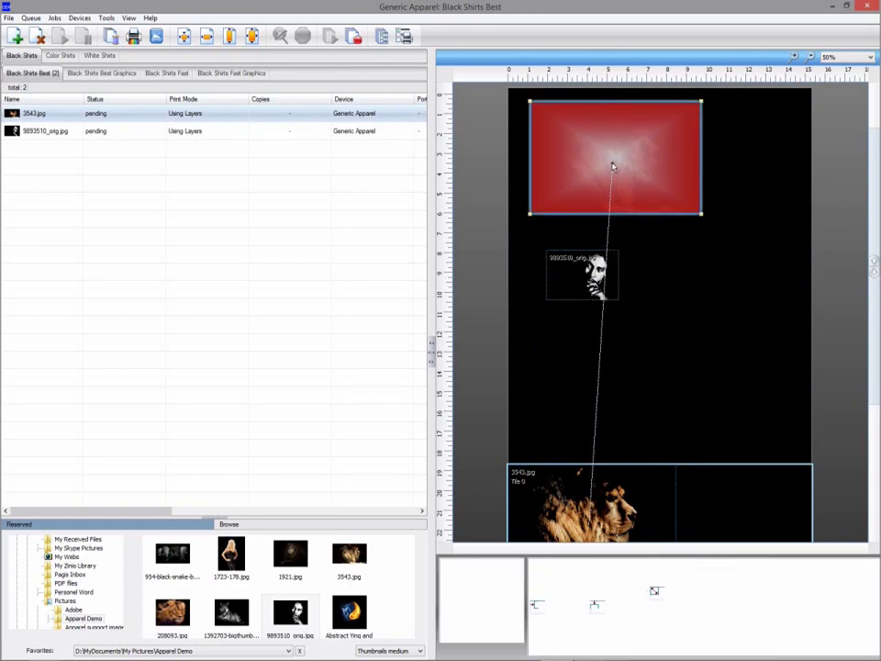
Make a 3-column by 2-row grid of copies of 9893510_orig.jpg
{"action": "left_click", "coordinate": [596, 280]}
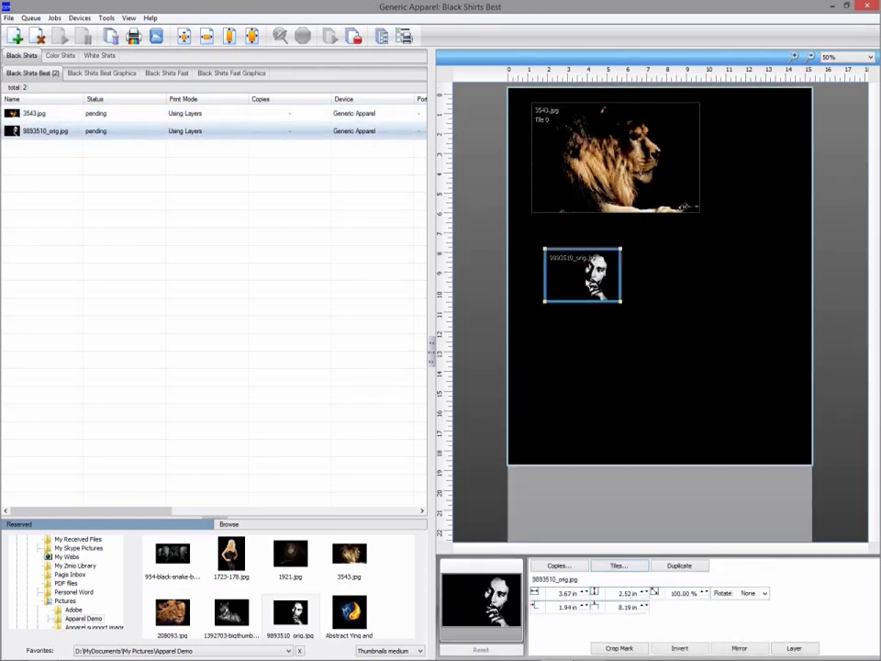
{"action": "left_click", "coordinate": [569, 569]}
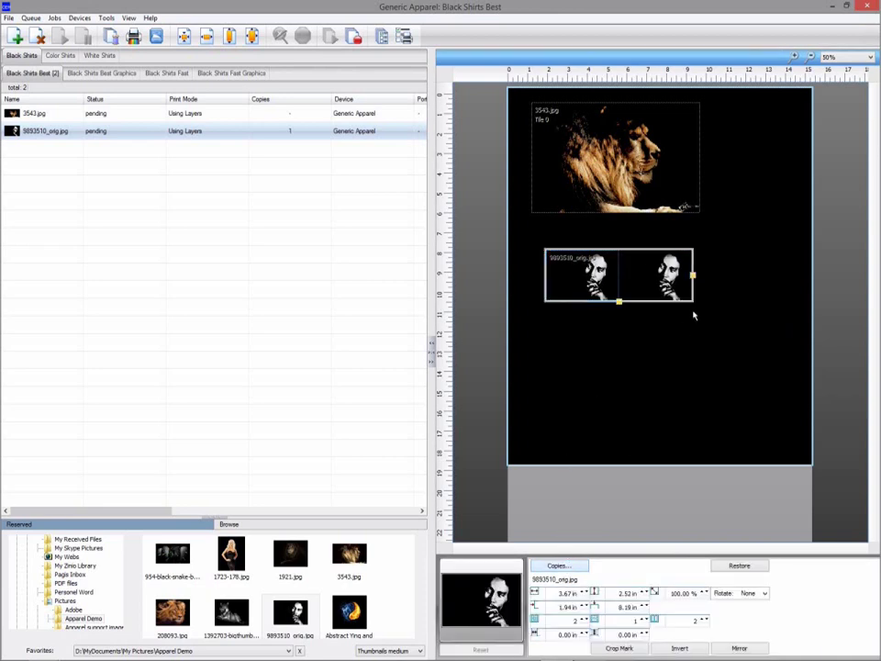
{"action": "left_click_drag", "start_coordinate": [693, 276], "coordinate": [764, 274]}
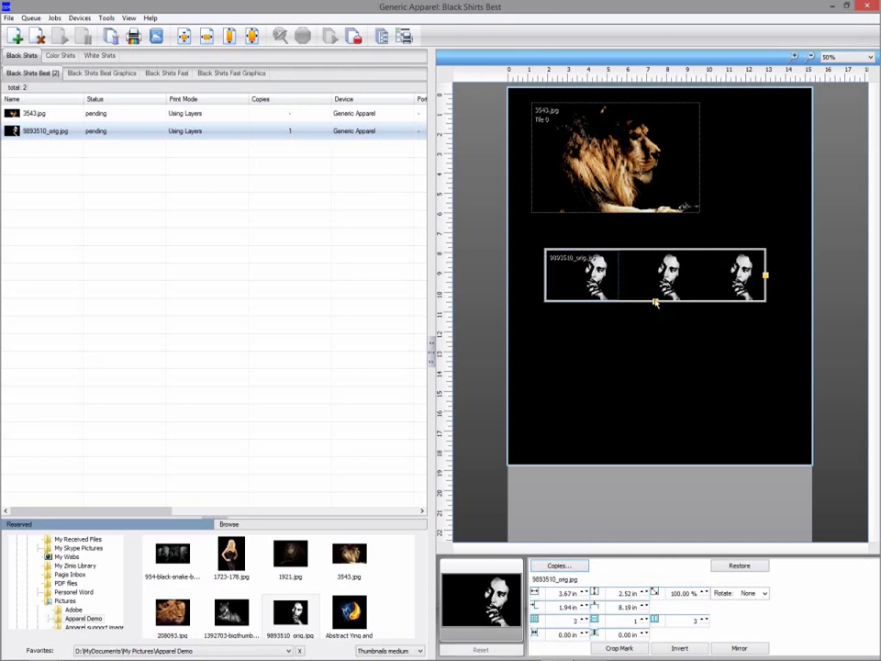
{"action": "left_click_drag", "start_coordinate": [654, 303], "coordinate": [655, 401]}
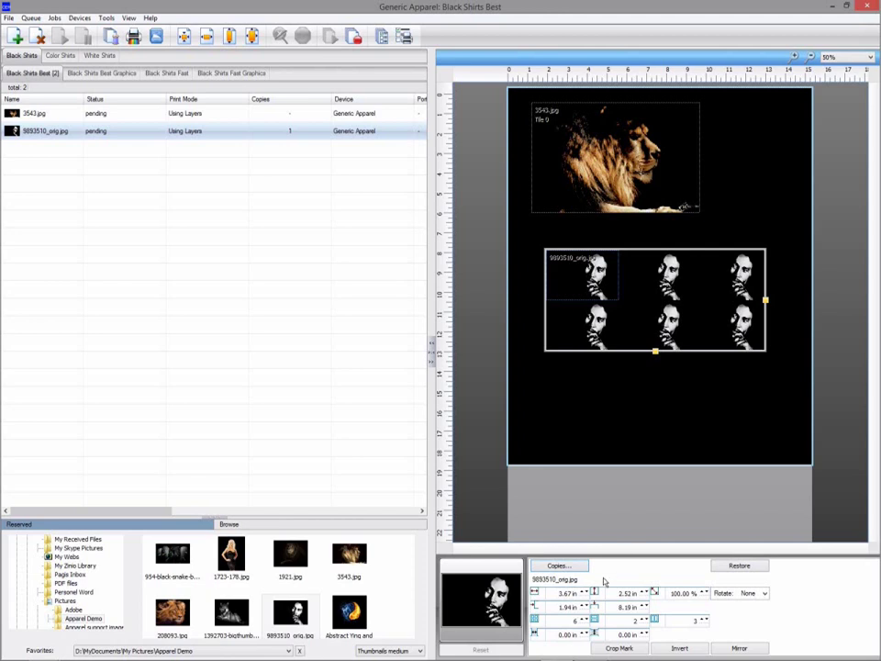
Set both the column and row gaps between the portrait copies to 0.50 in
{"action": "left_click", "coordinate": [584, 632]}
{"action": "left_click", "coordinate": [584, 632]}
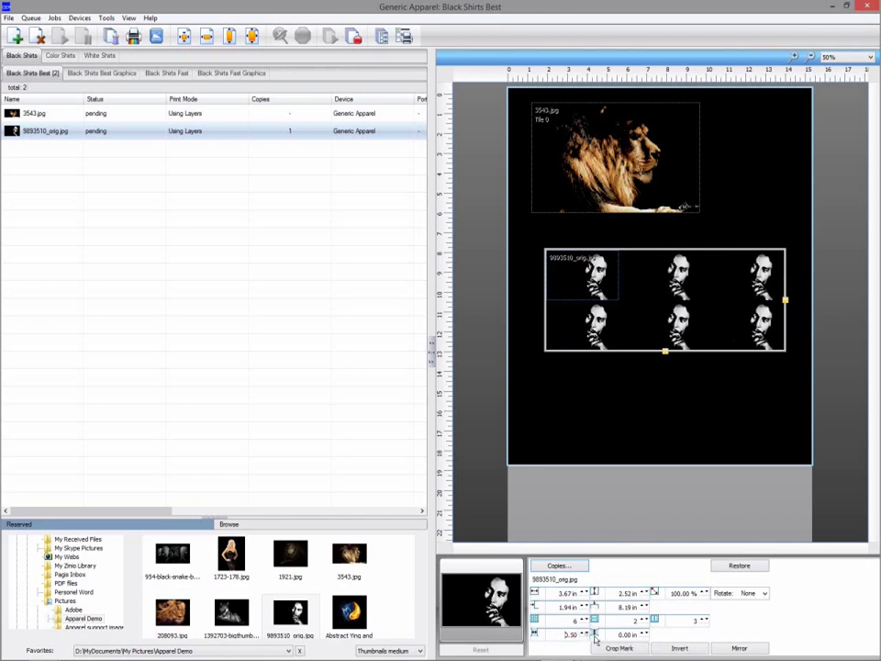
{"action": "left_click", "coordinate": [642, 632]}
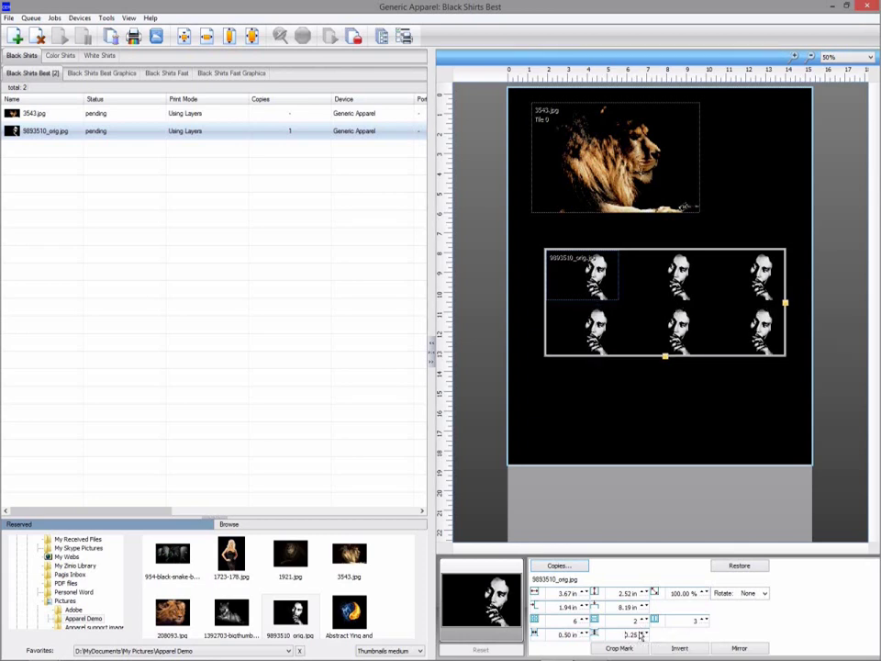
{"action": "left_click", "coordinate": [643, 632]}
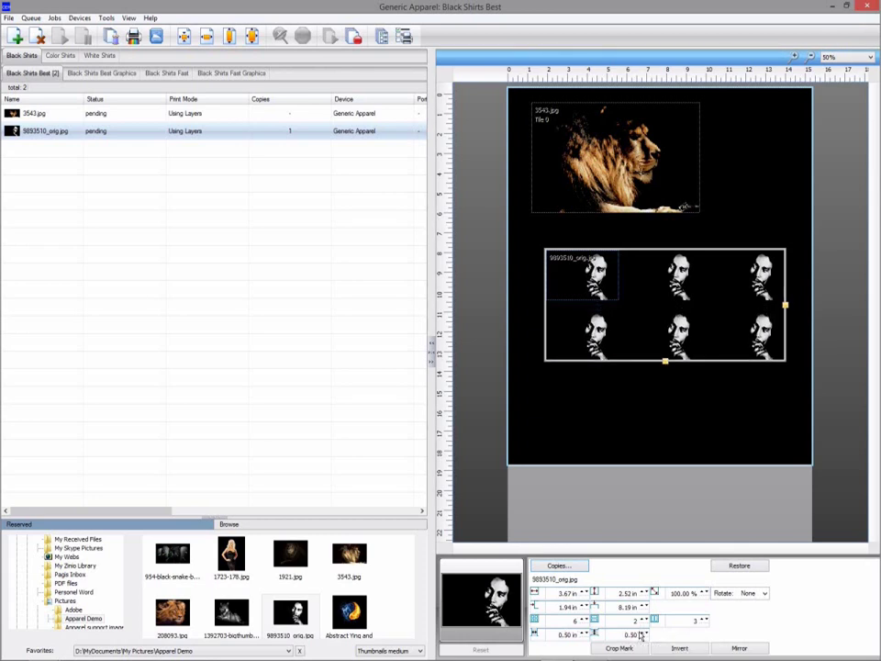